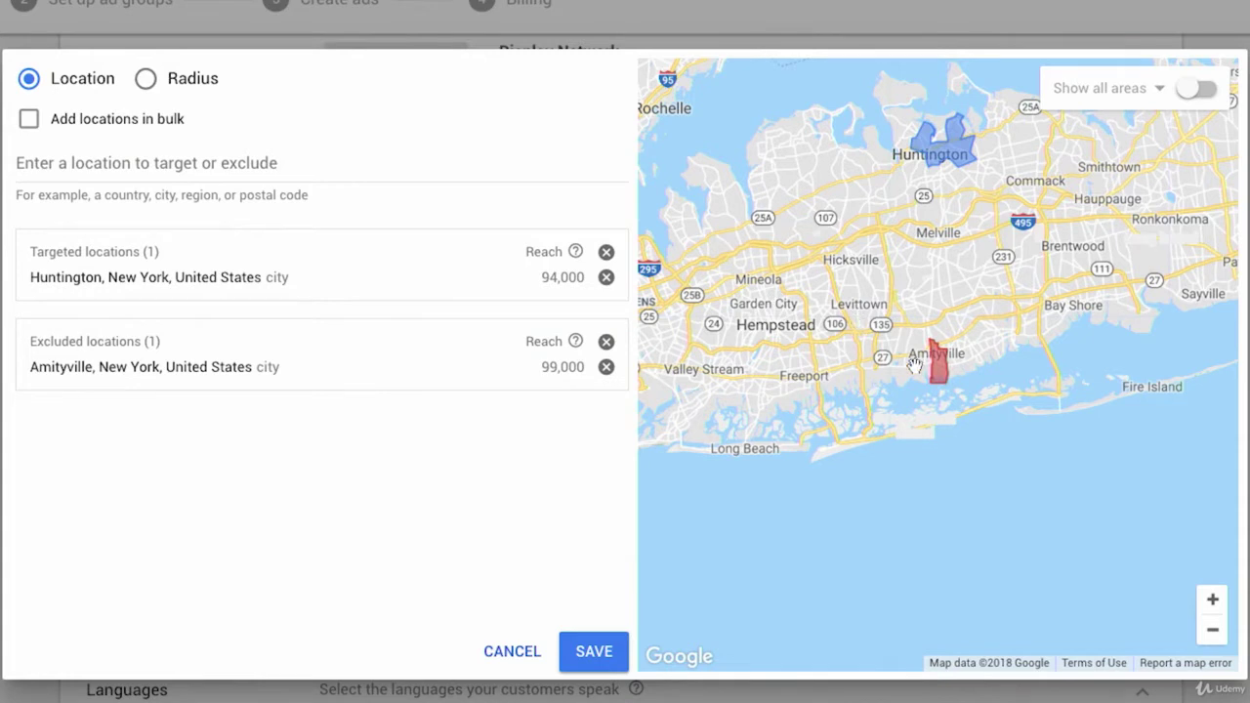
- Remove Huntington, New York from the targeted locations, leaving only Amityville excluded
left_click(606, 277)
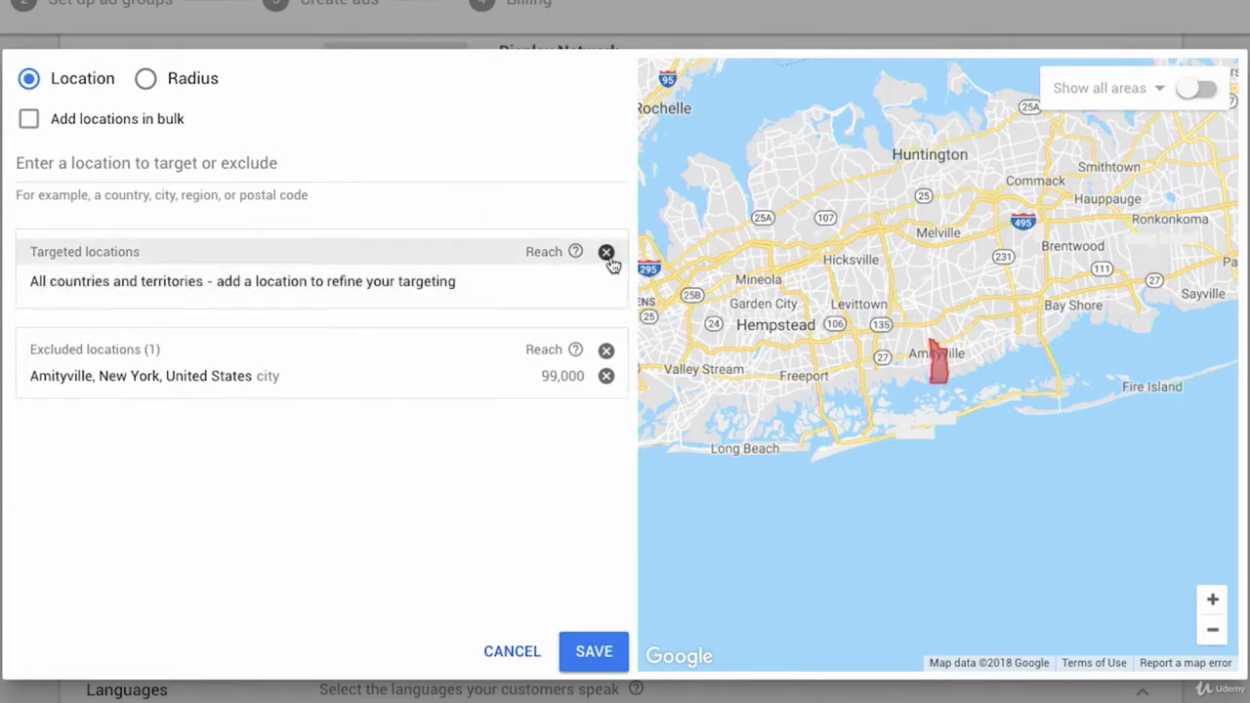
- Clear all old locations and target the entire United States
left_click(607, 252)
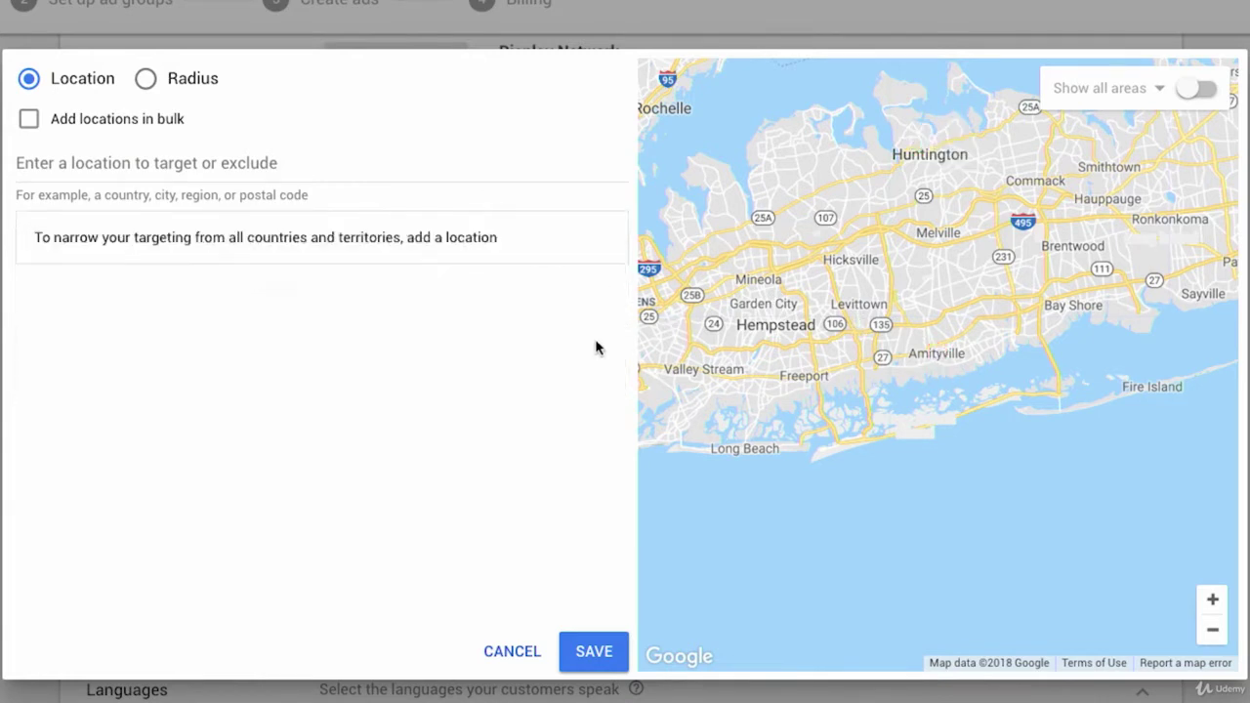
left_click(180, 162)
type("united")
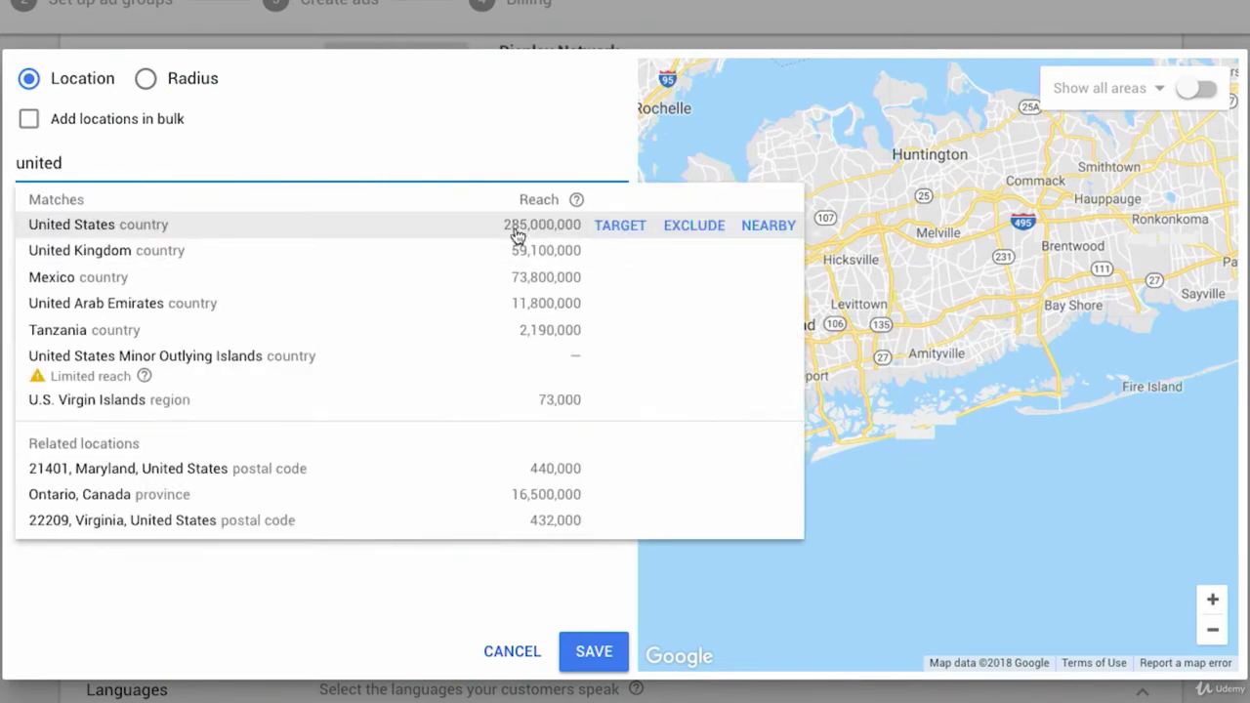
left_click(625, 227)
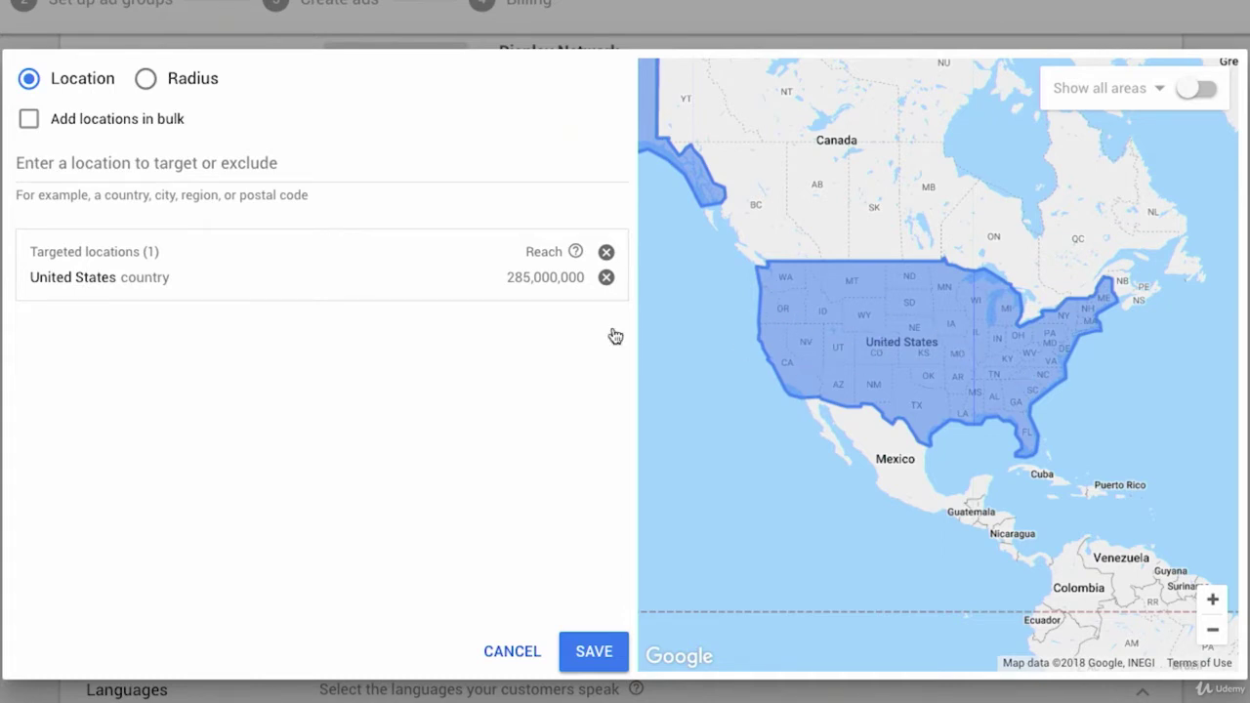
- Exclude the state of Arizona and zoom the map back out
left_click(264, 157)
type("arizon")
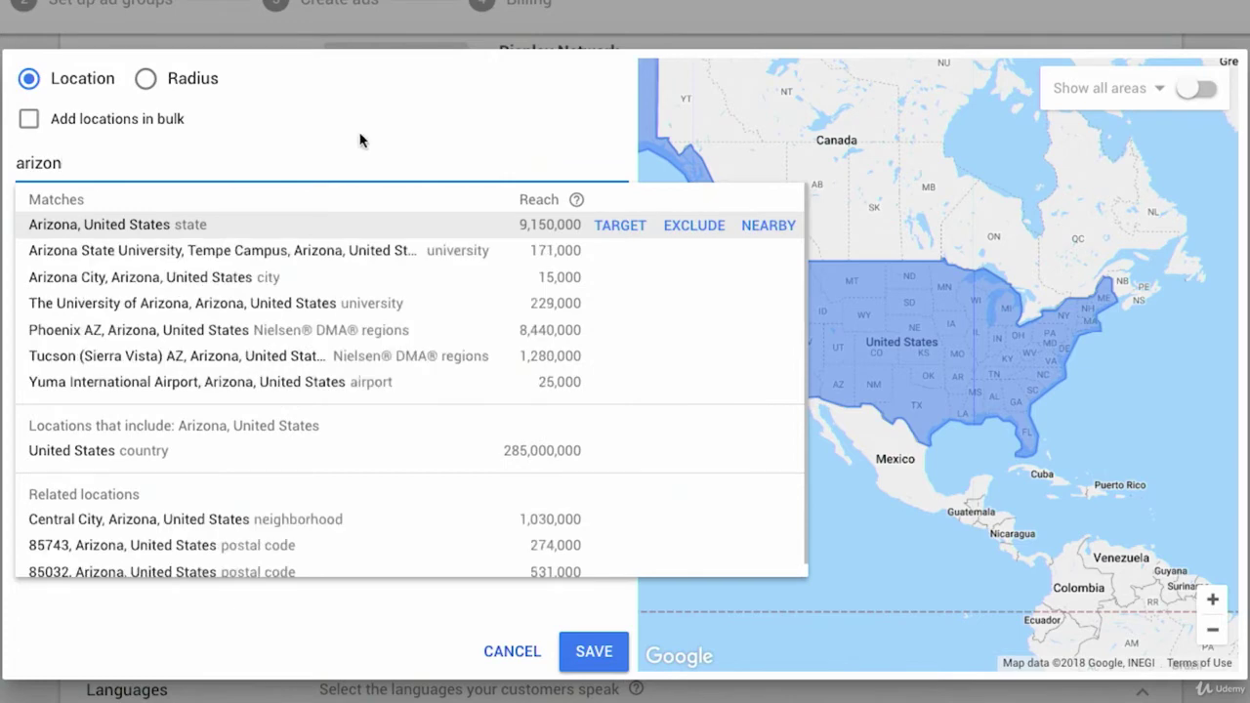
left_click(715, 229)
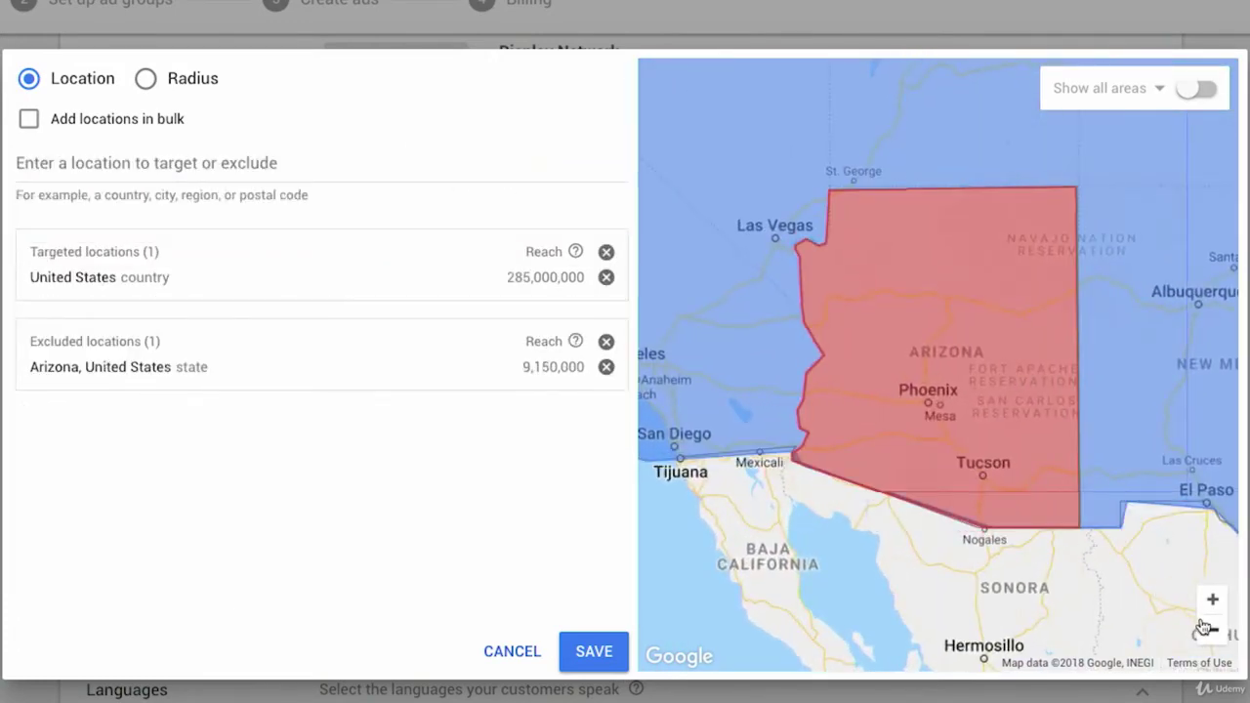
left_click(1212, 631)
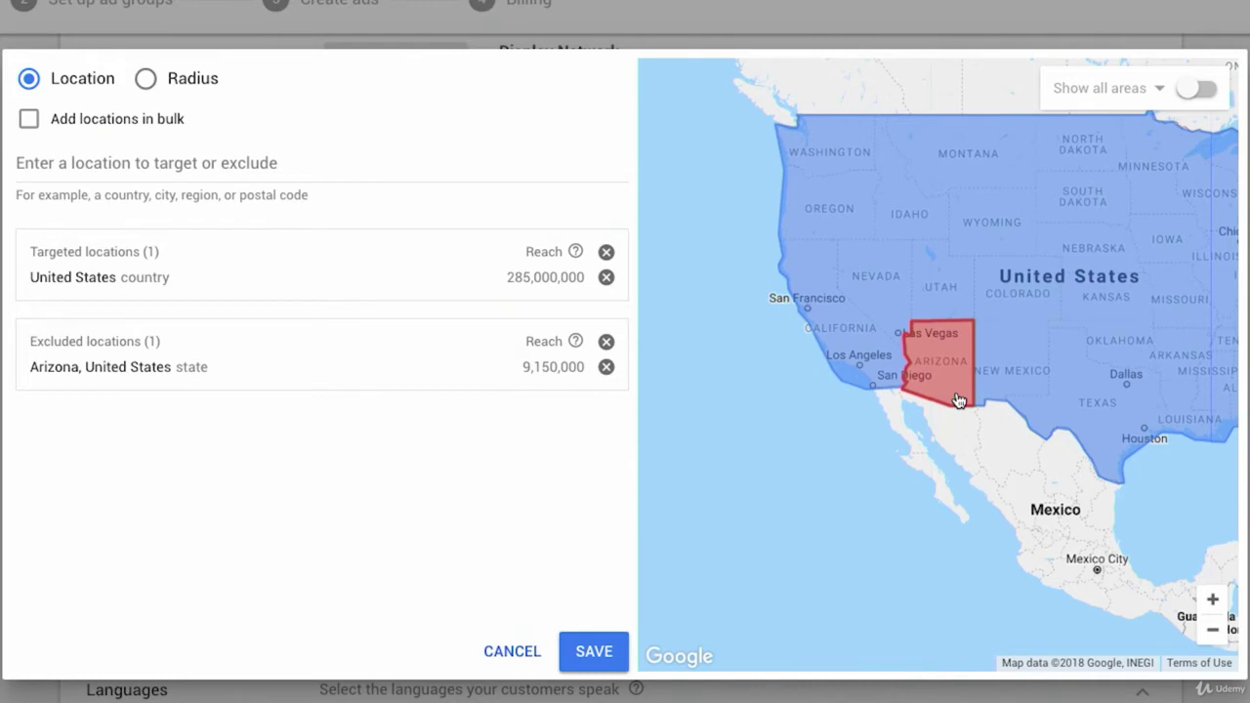
- Target a 20 mi radius around the Hewlett, NY street address and remove the United States
left_click(147, 80)
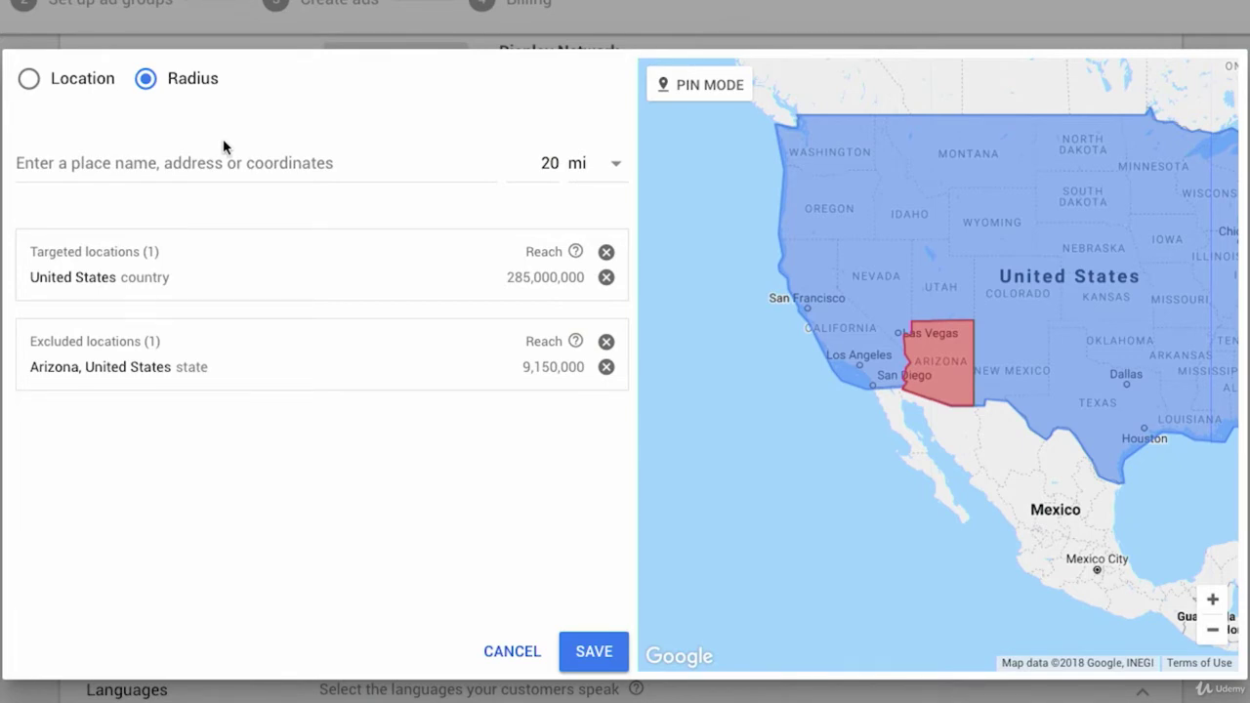
left_click(223, 162)
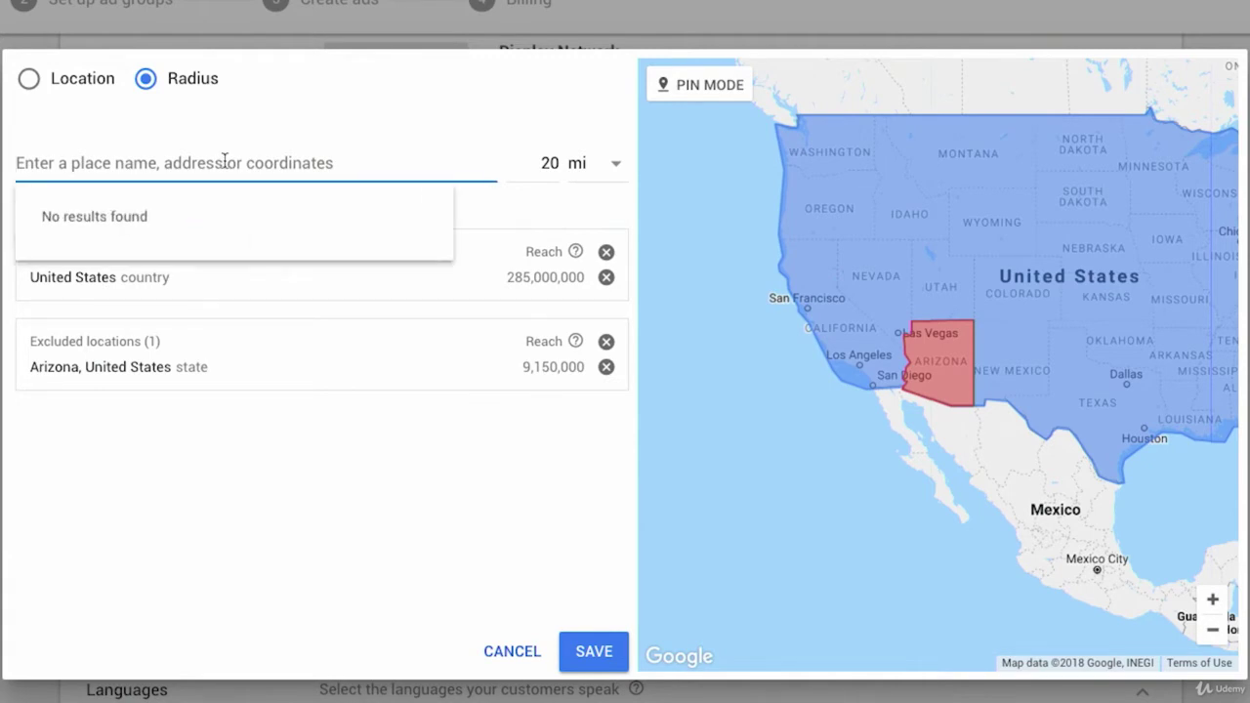
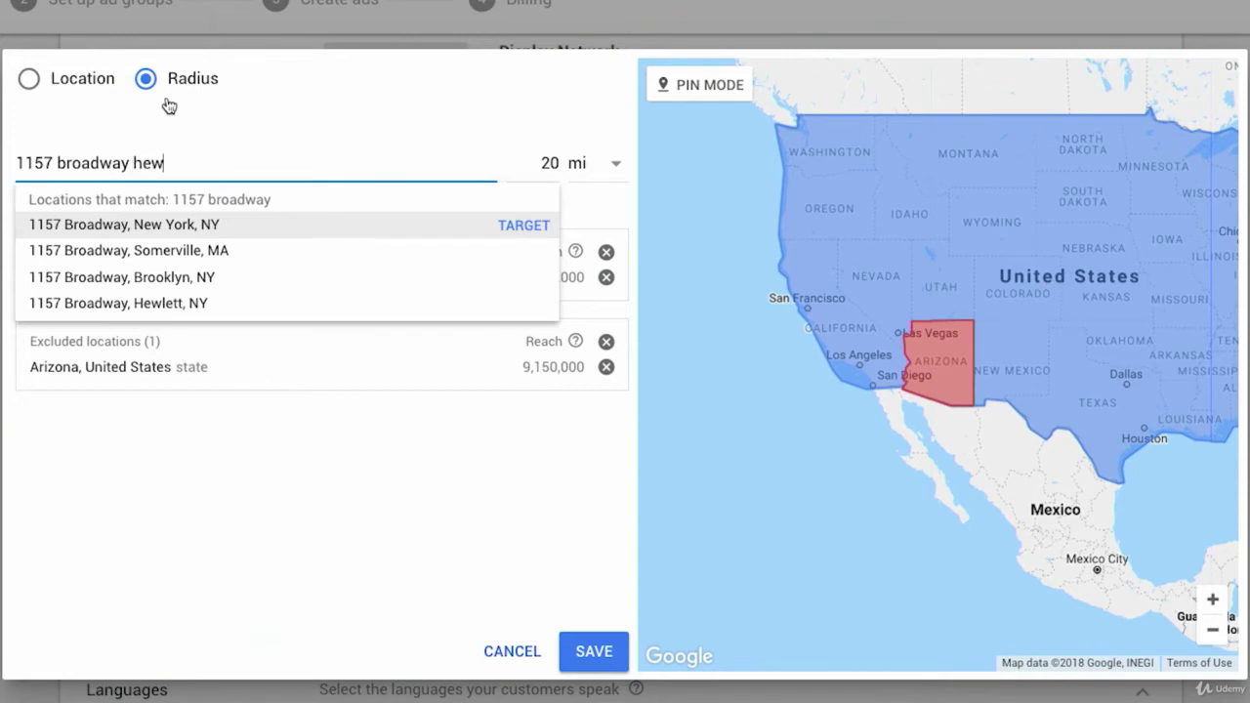
left_click(510, 228)
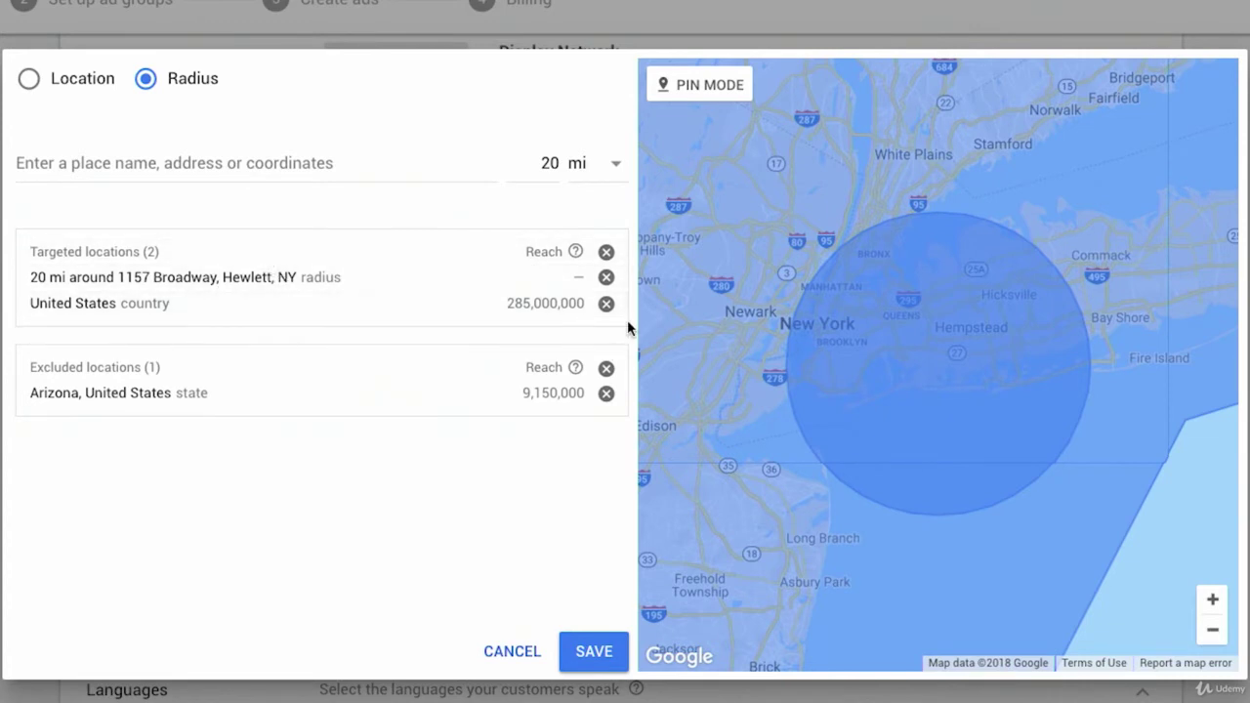
left_click(606, 302)
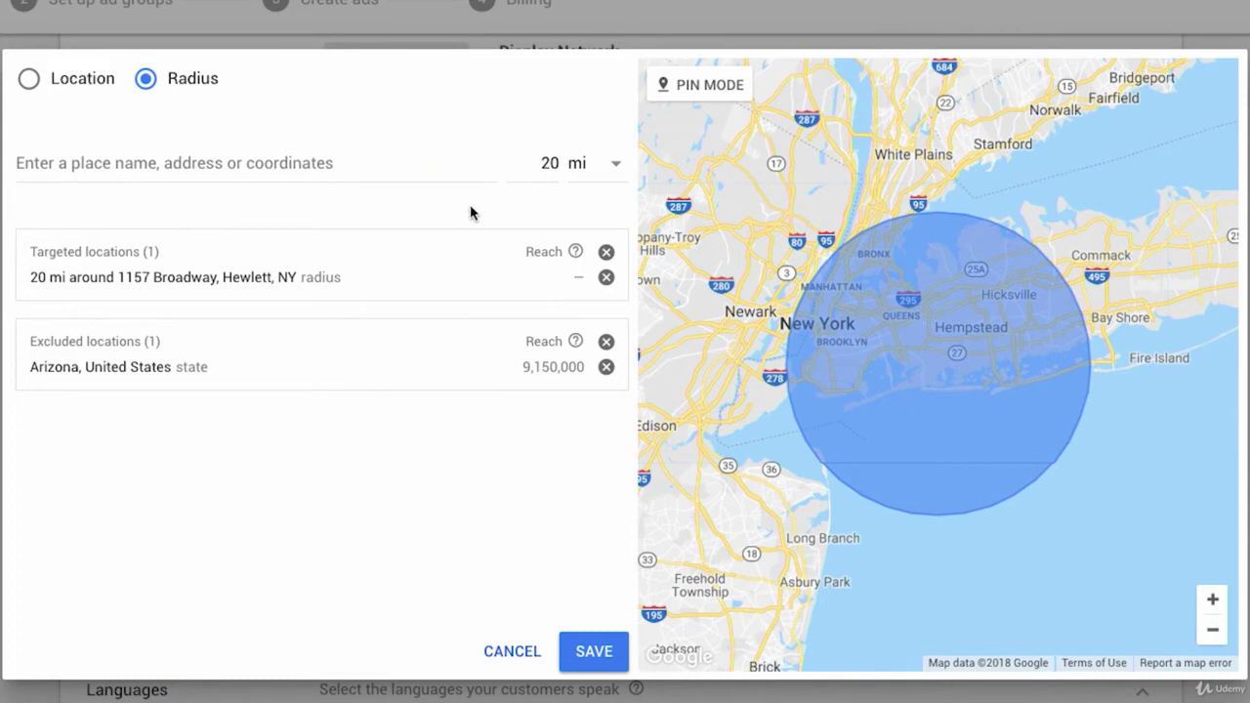
- Change the radius to 5 mi around the same address and delete the 20 mi target
left_click(545, 163)
type("5")
left_click(251, 166)
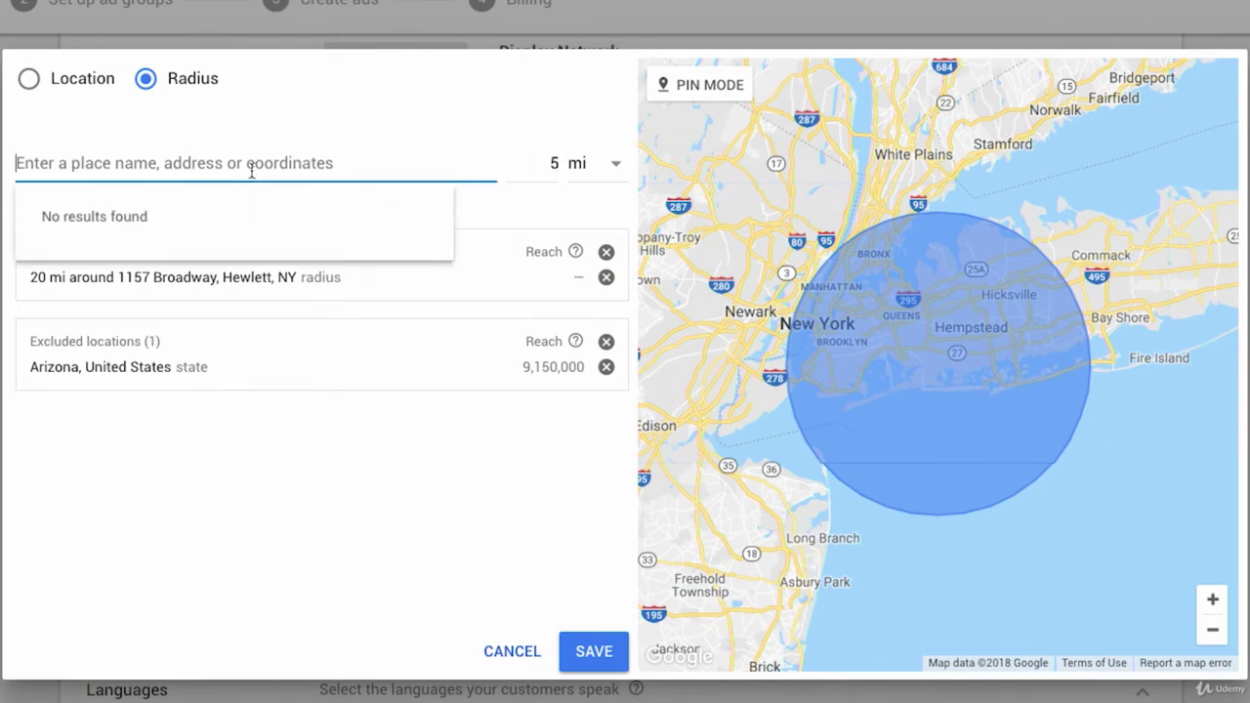
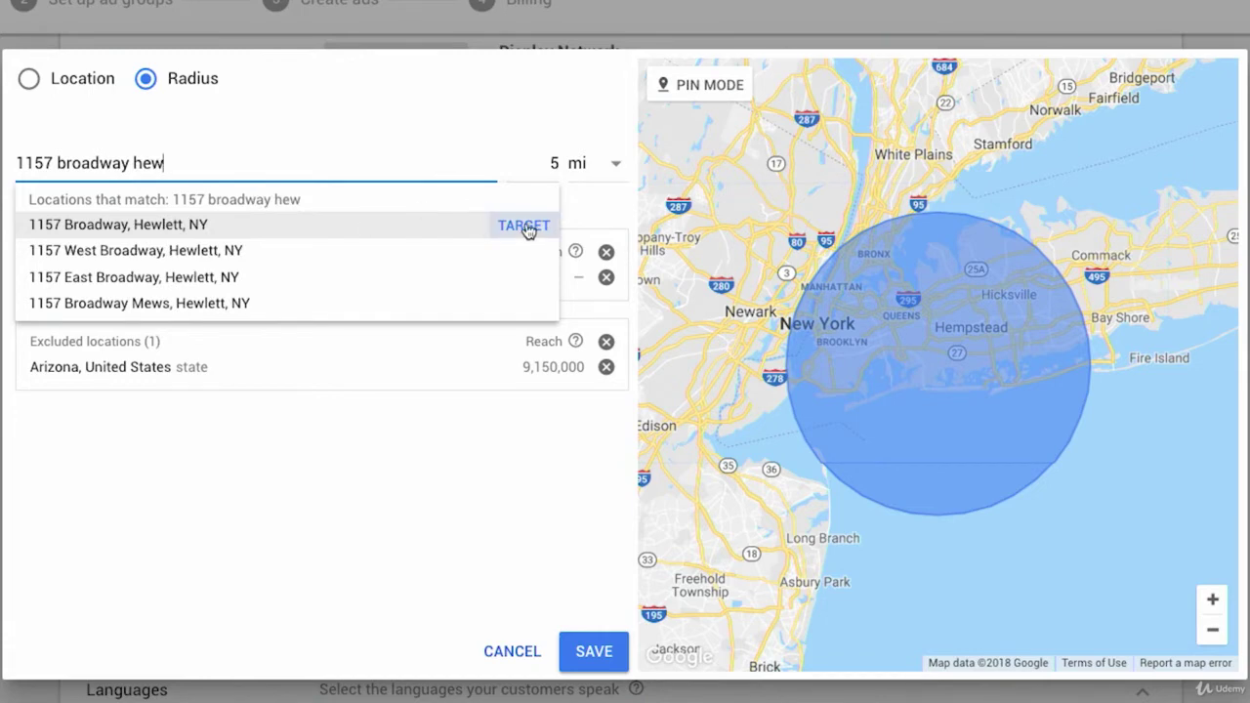
left_click(525, 225)
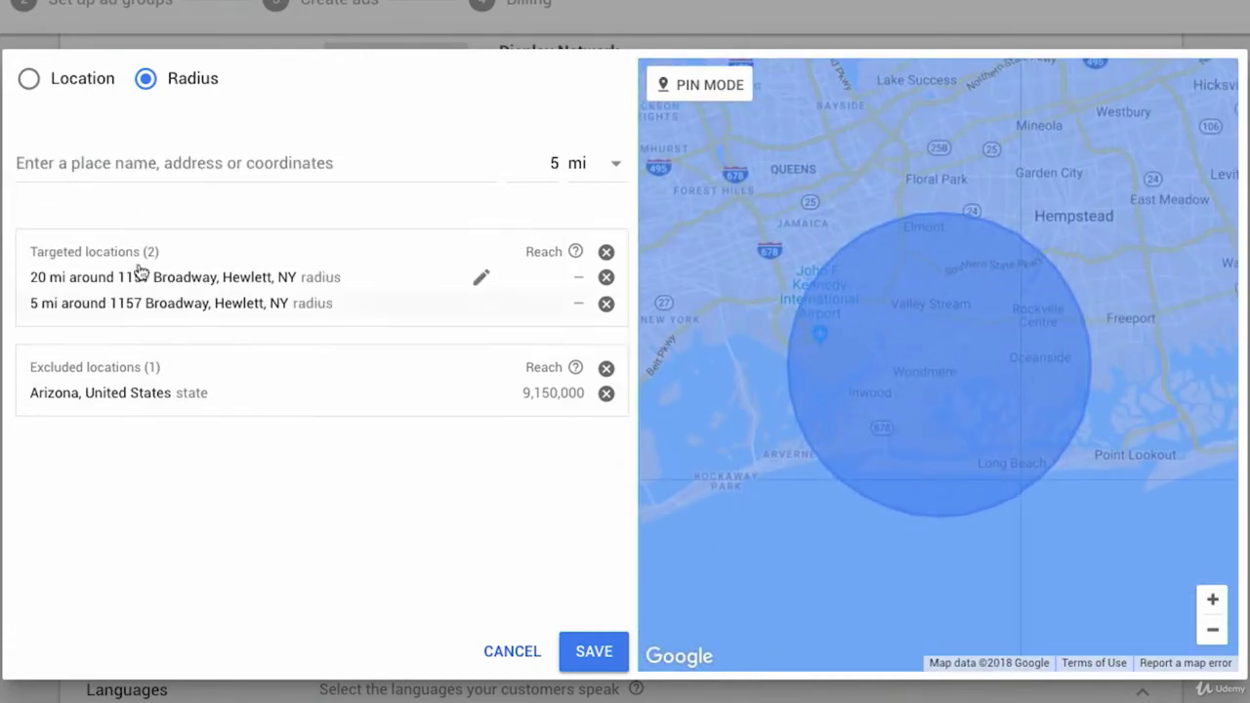
left_click(605, 278)
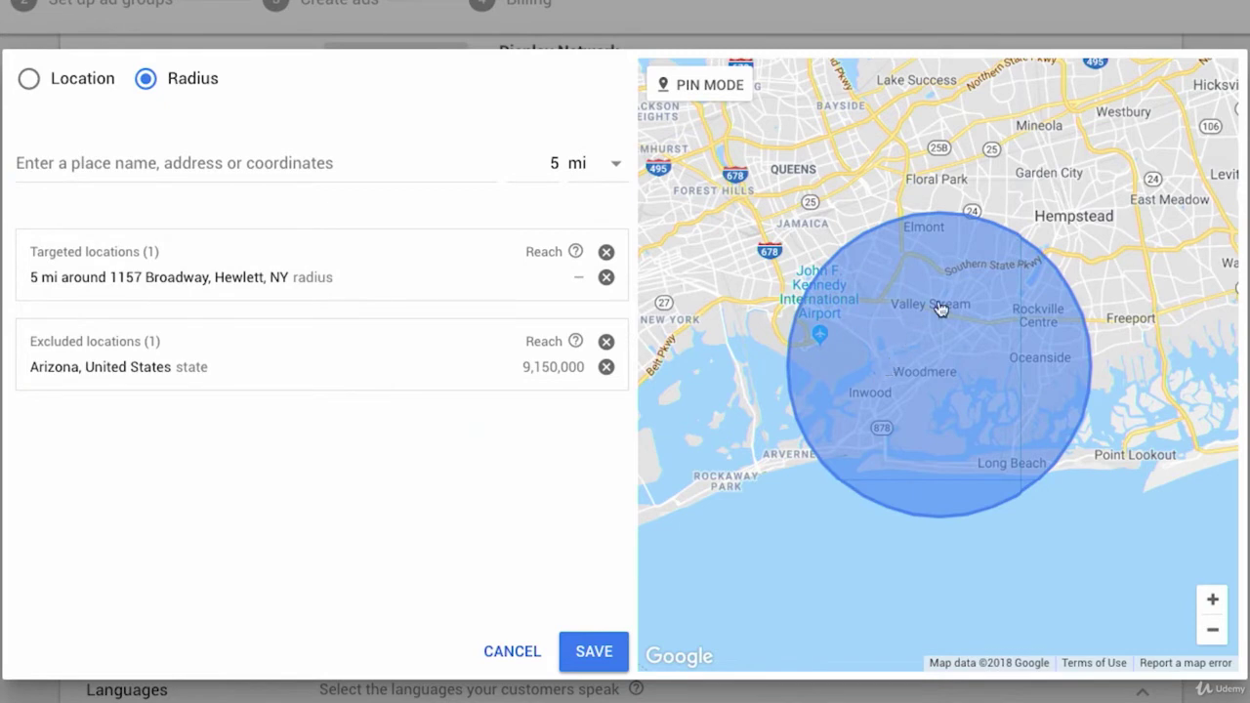
- Remove the 5 mi Hewlett radius and Arizona exclusion, then enable pin mode over Pennsylvania
left_click(606, 278)
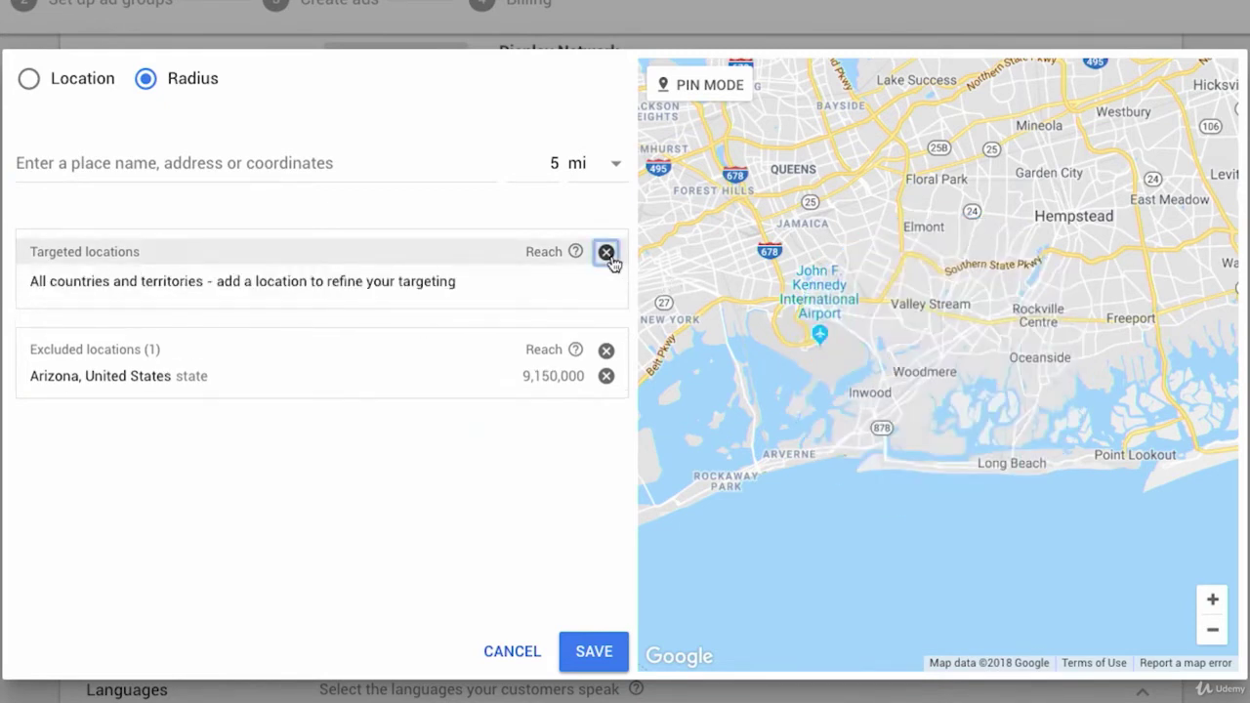
left_click(605, 377)
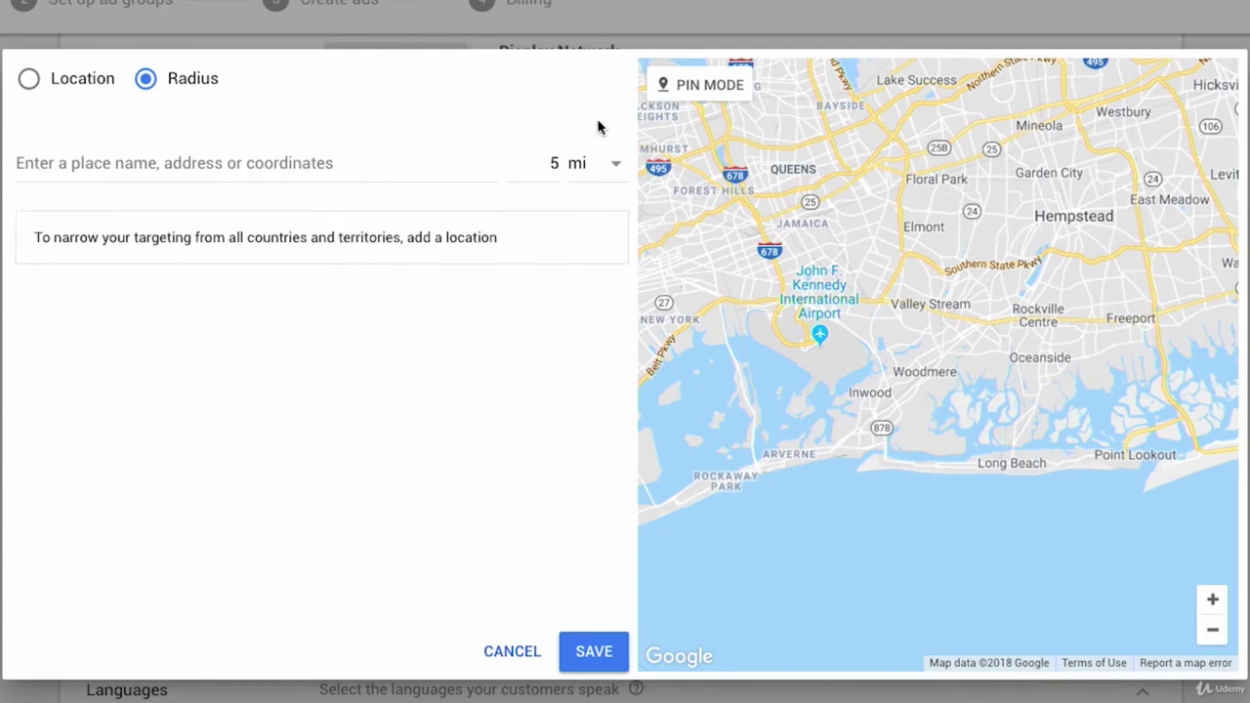
left_click(681, 97)
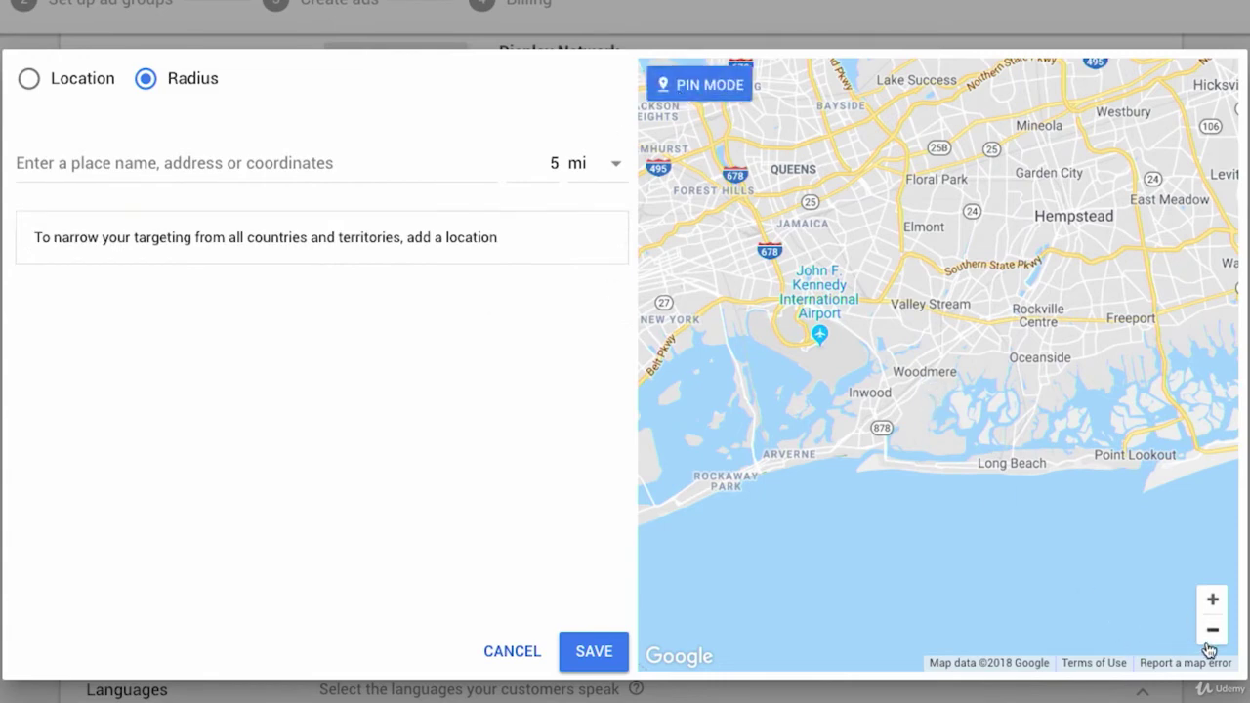
left_click(1209, 639)
left_click(1209, 640)
left_click(1209, 639)
left_click_drag(751, 312, 950, 354)
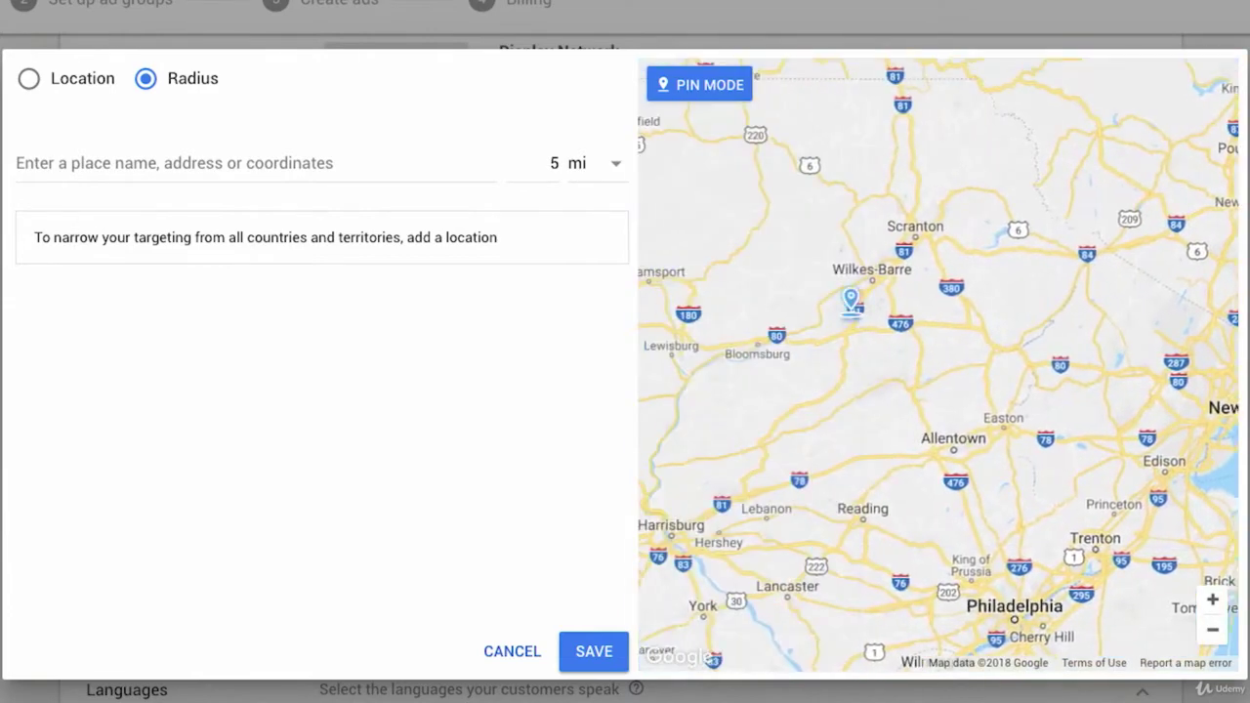
left_click_drag(821, 320, 1099, 319)
left_click_drag(914, 334, 1070, 543)
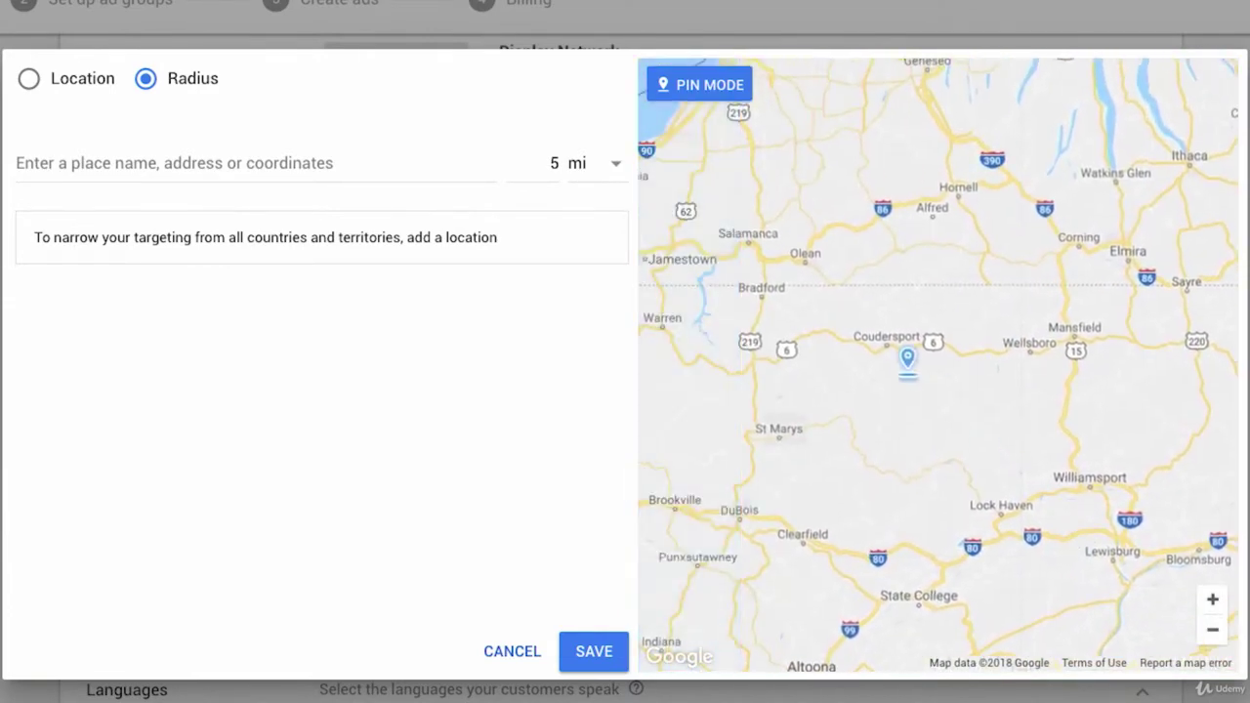
left_click_drag(886, 485, 1084, 400)
- Drop a 5 mi radius pin near Ridgway, Pennsylvania and target it
left_click(1211, 599)
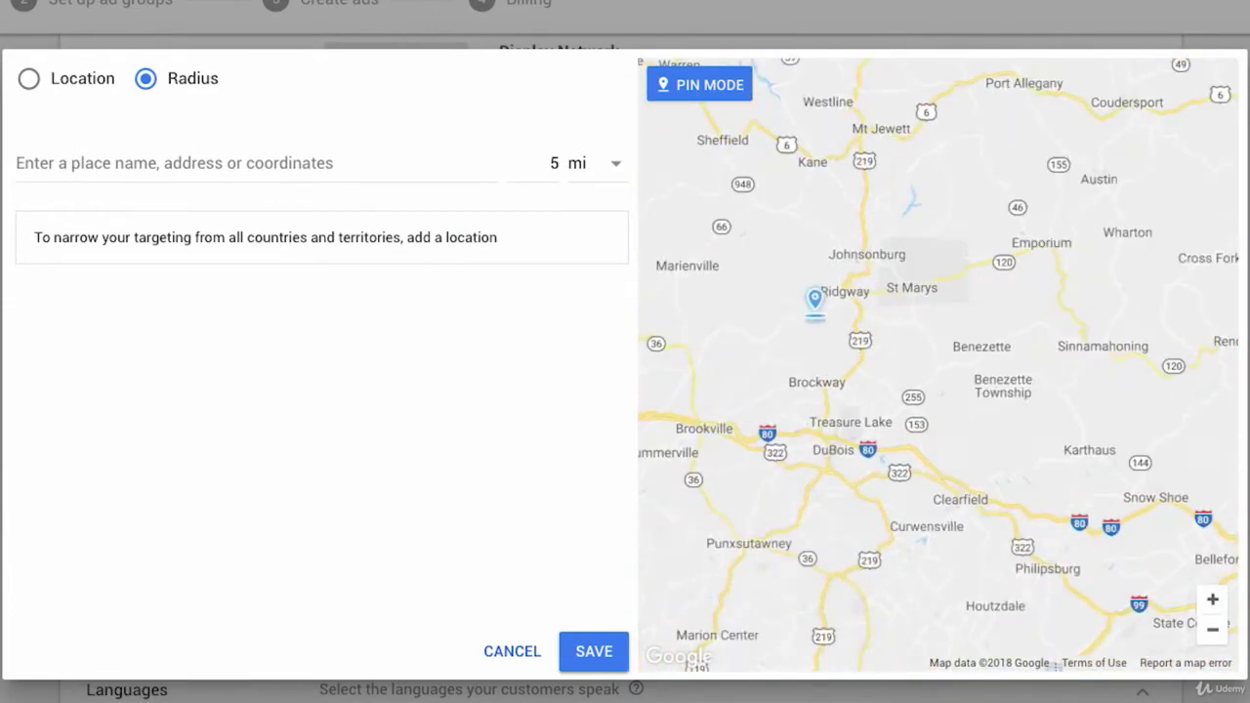
left_click_drag(815, 302, 900, 390)
left_click(1213, 602)
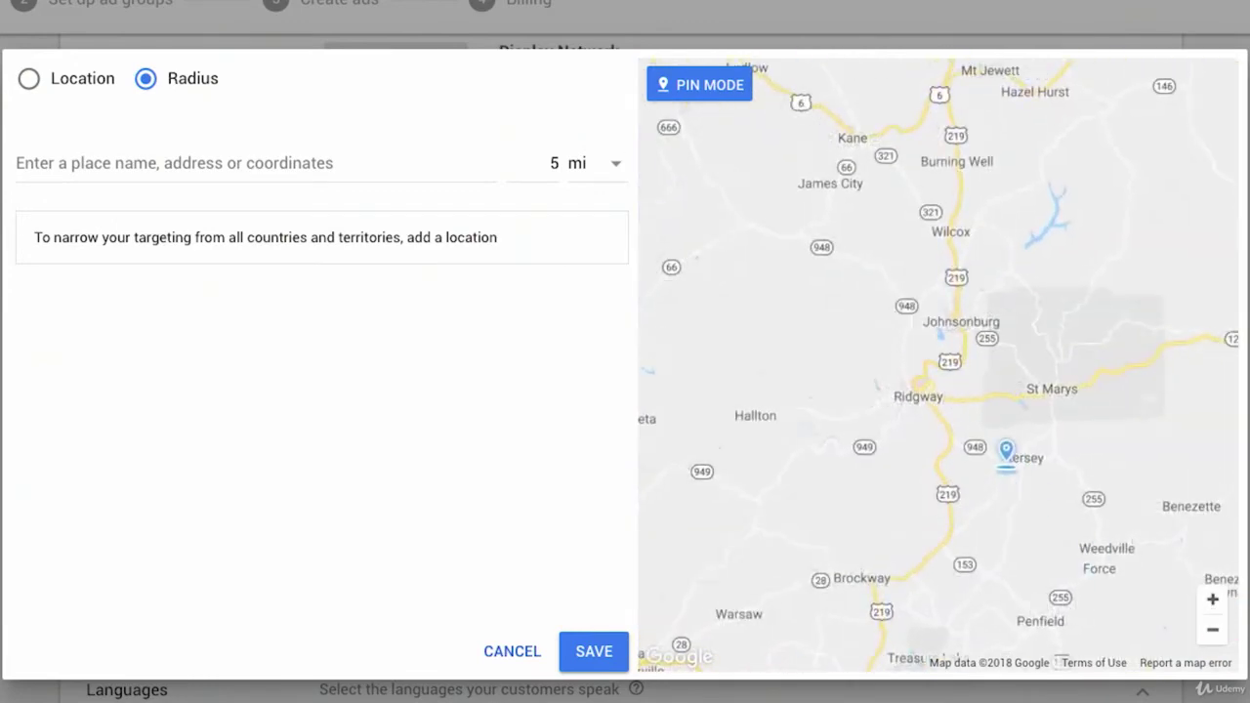
left_click(928, 405)
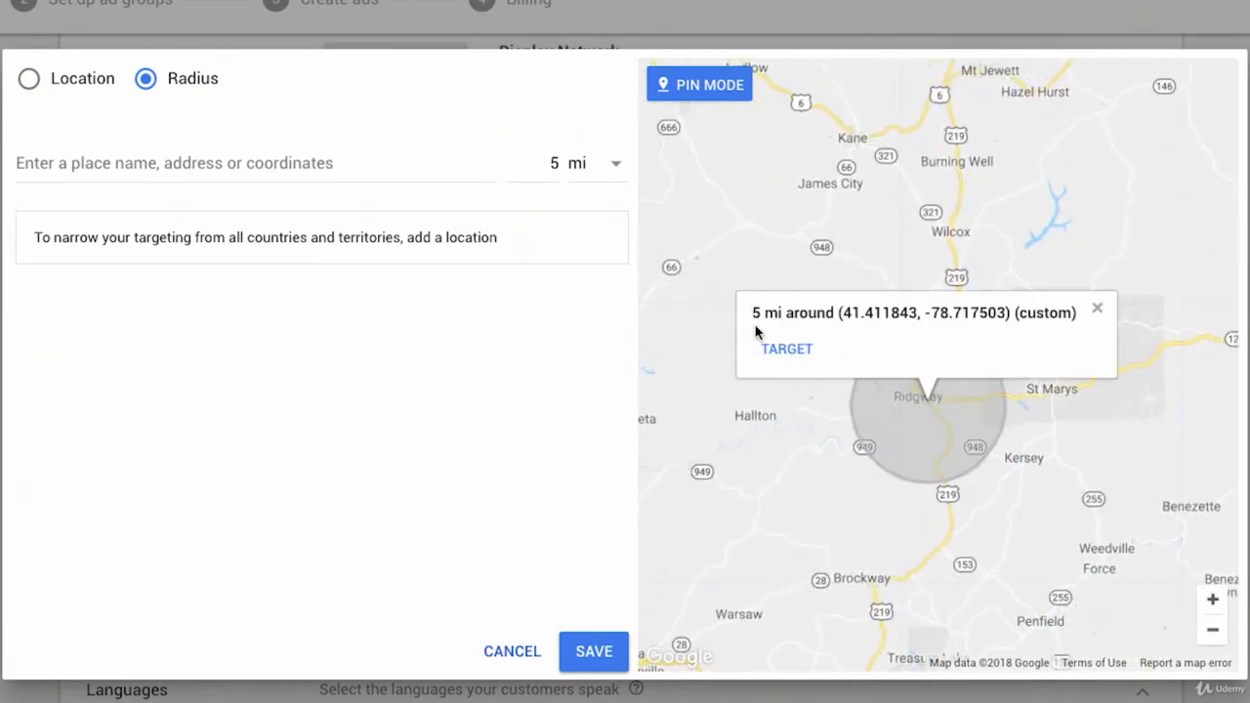
left_click(1212, 633)
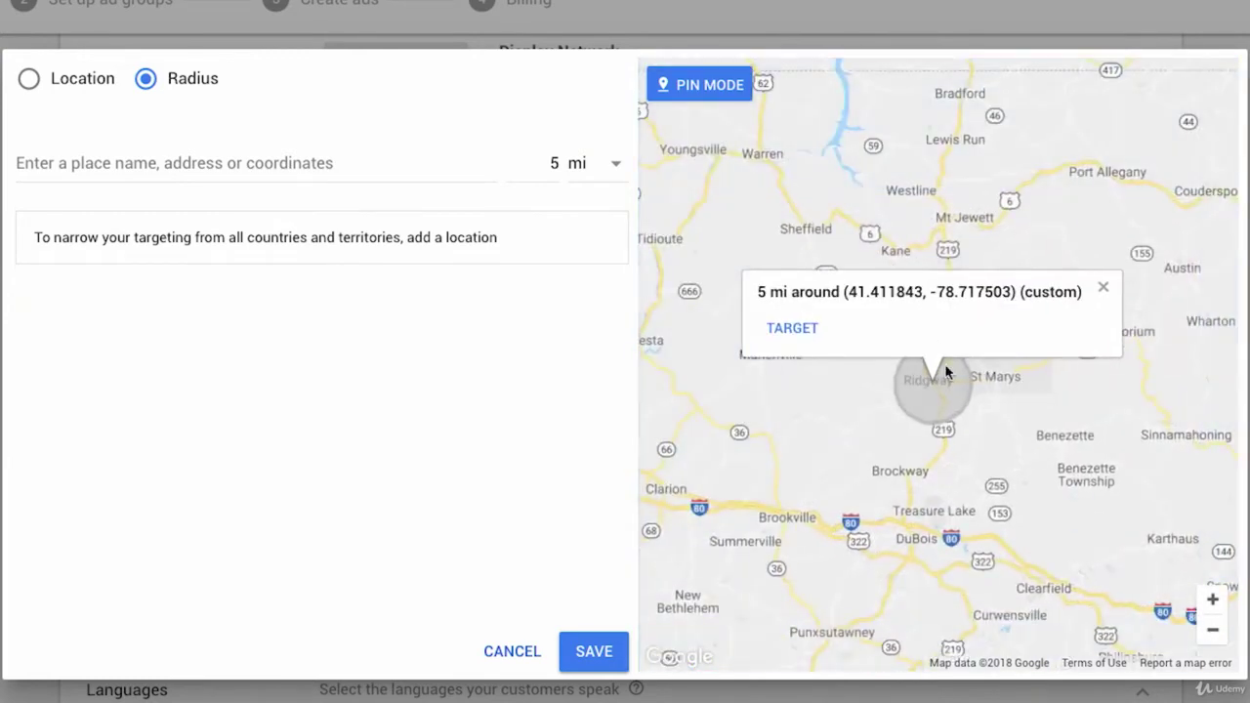
left_click(796, 330)
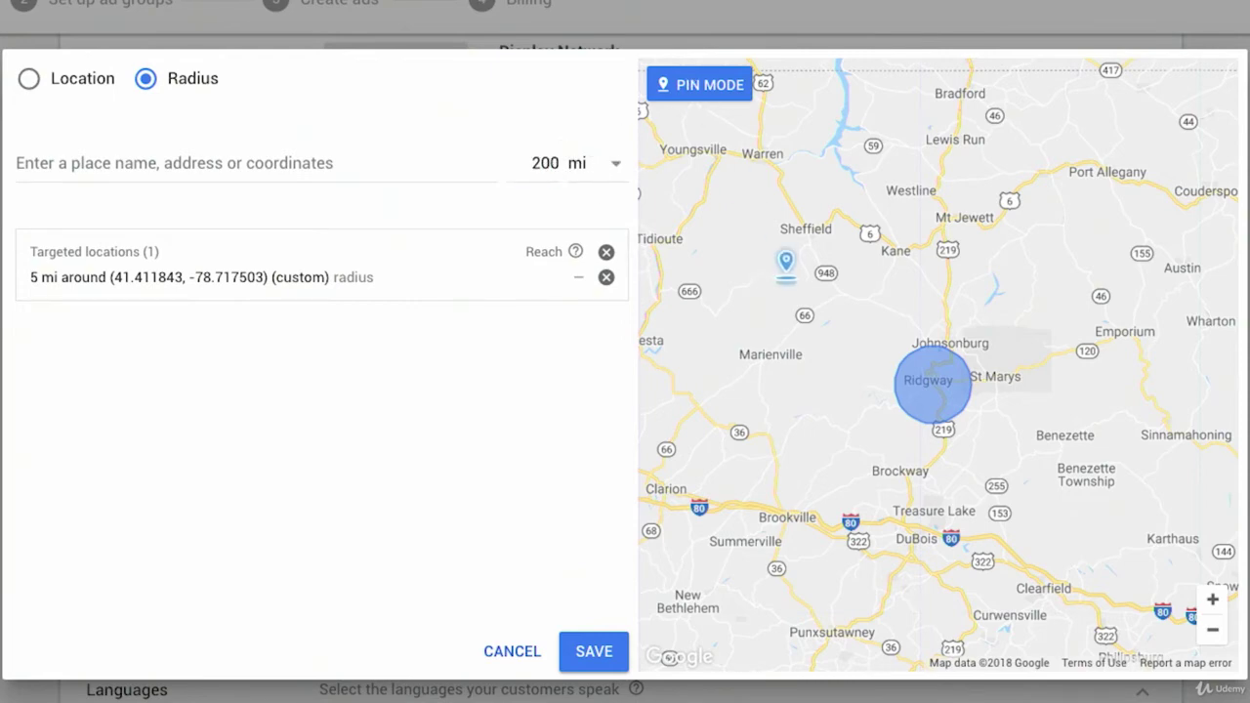
- Drop a 200 mi radius pin on Columbus, Ohio and target it
left_click_drag(787, 273, 1242, 318)
left_click(1212, 636)
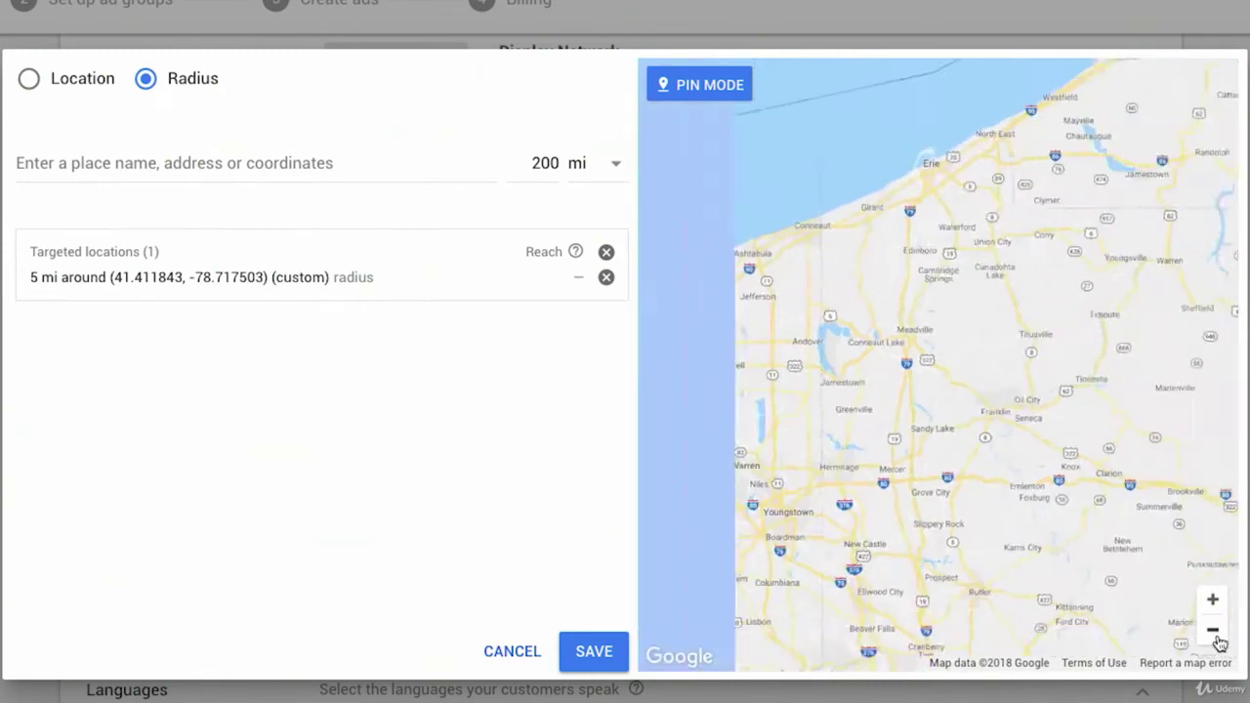
left_click(1212, 636)
left_click_drag(939, 541, 1084, 285)
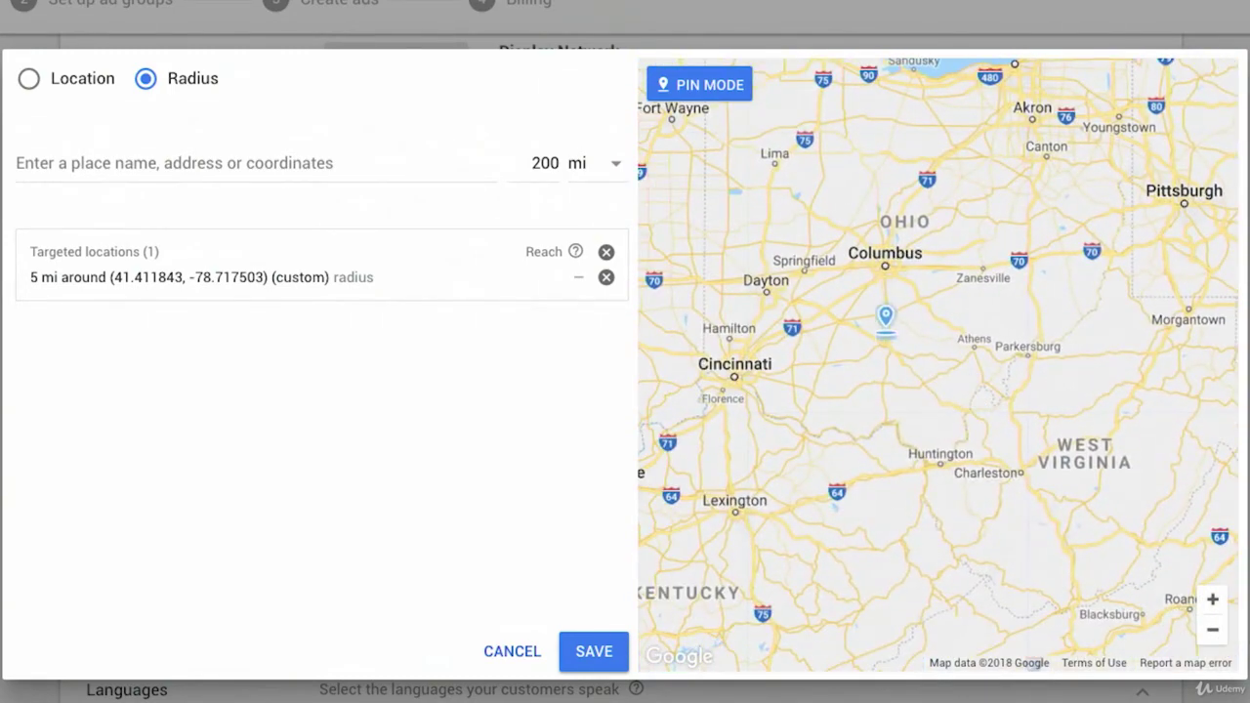
left_click(885, 257)
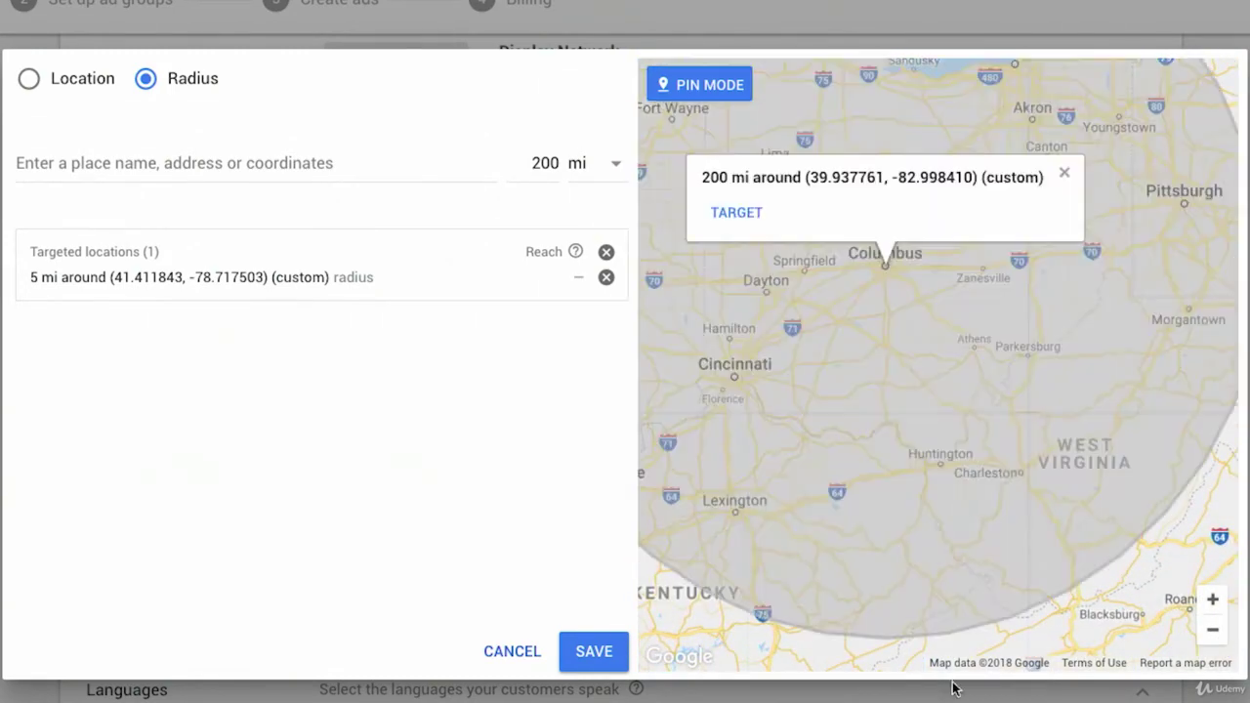
left_click(744, 216)
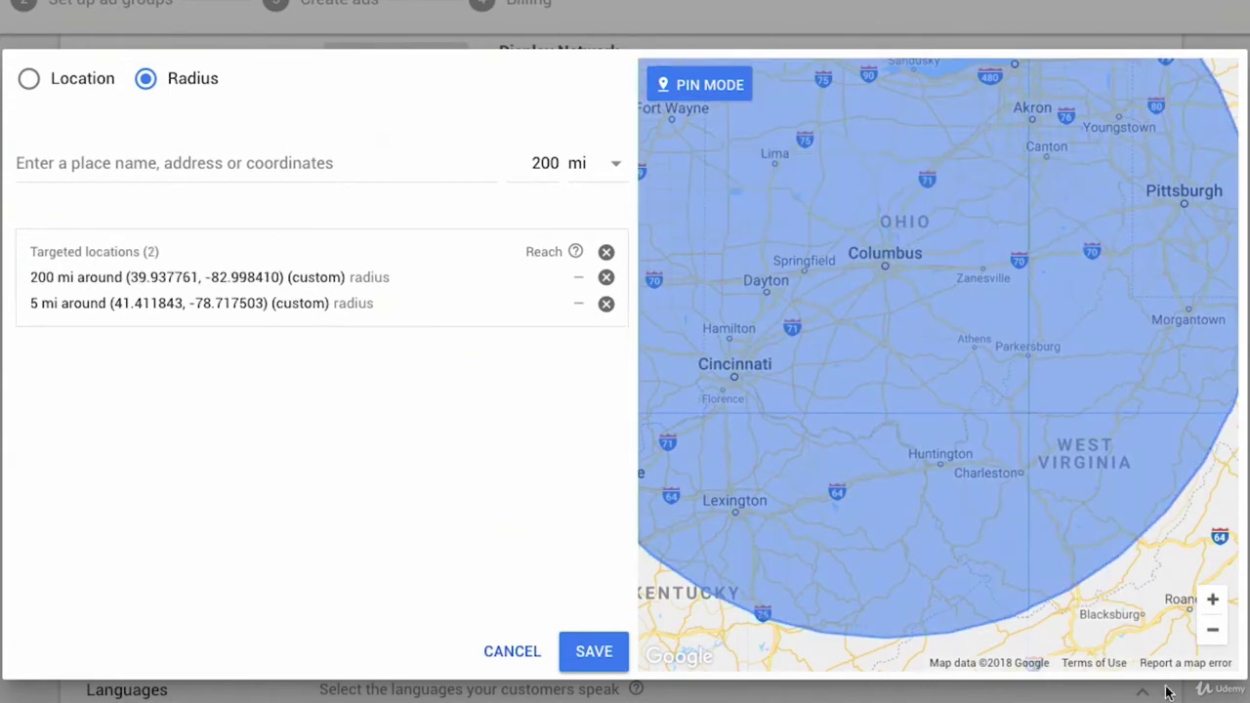
- Review the Columbus and Ridgway radii on the map, then switch to Location search mode
left_click(1212, 630)
left_click(1212, 630)
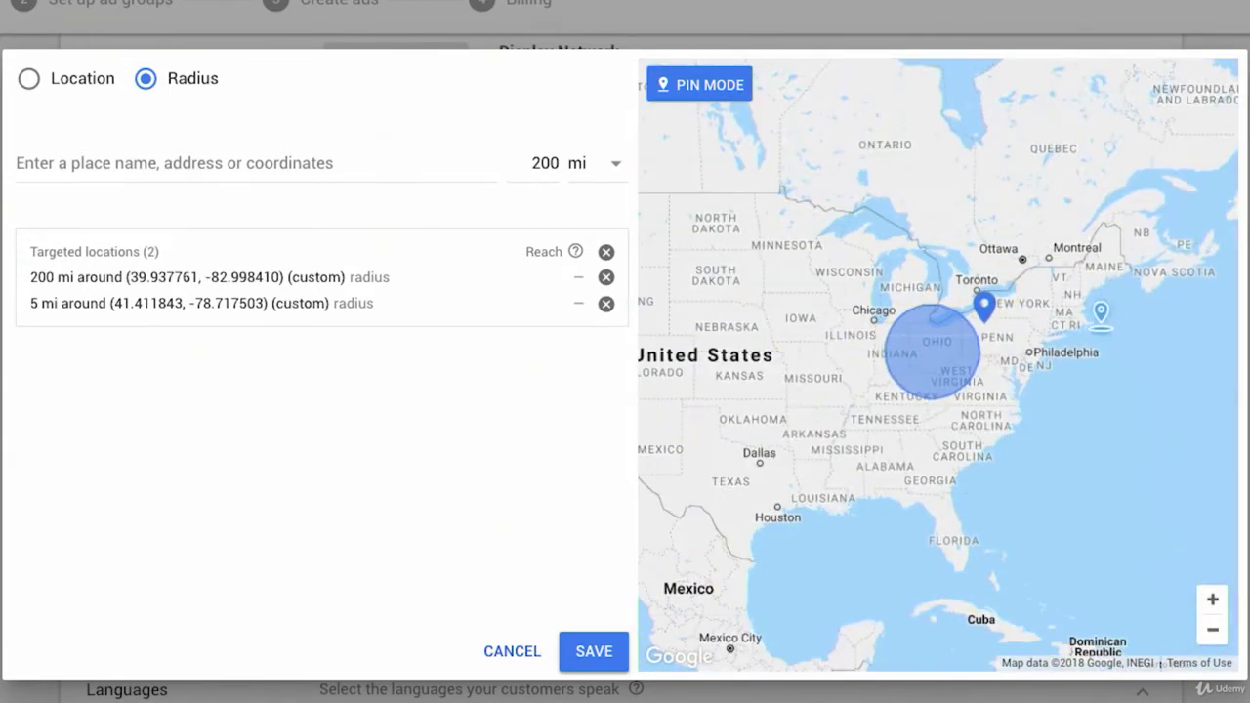
left_click(1212, 601)
left_click(1211, 601)
left_click(1212, 610)
left_click_drag(1077, 216, 838, 382)
left_click(1212, 600)
left_click(1212, 600)
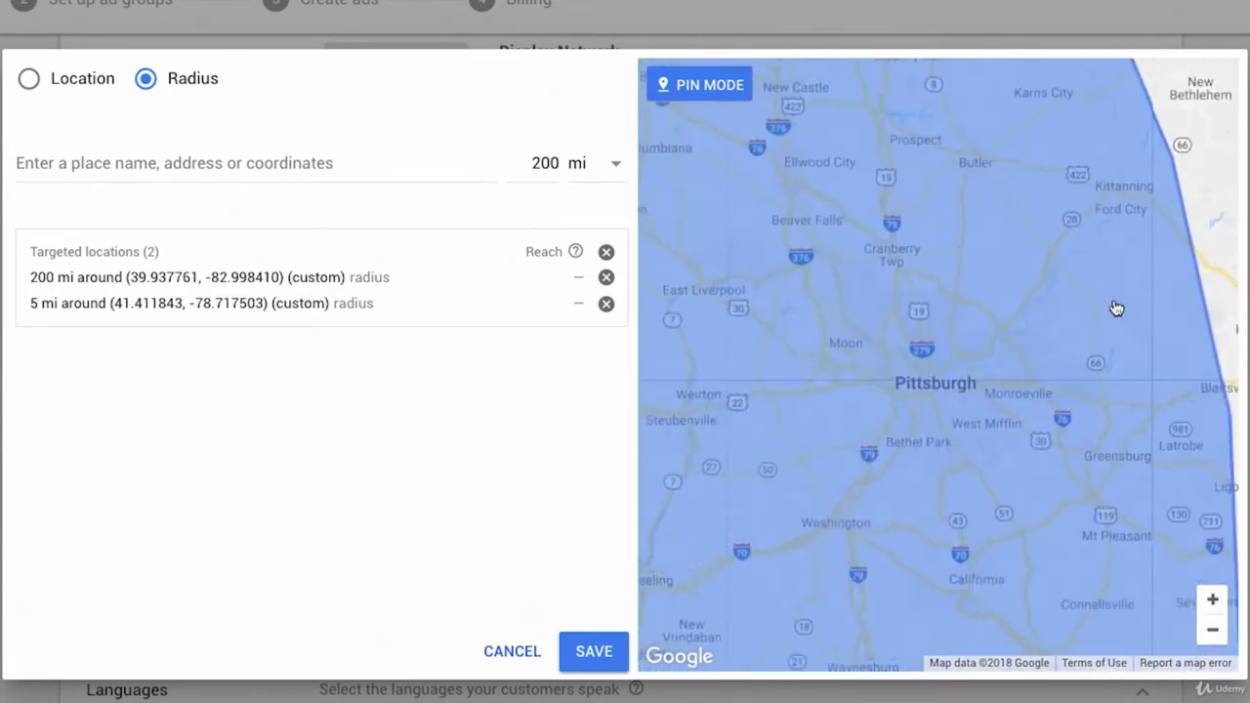
left_click_drag(1116, 307, 803, 556)
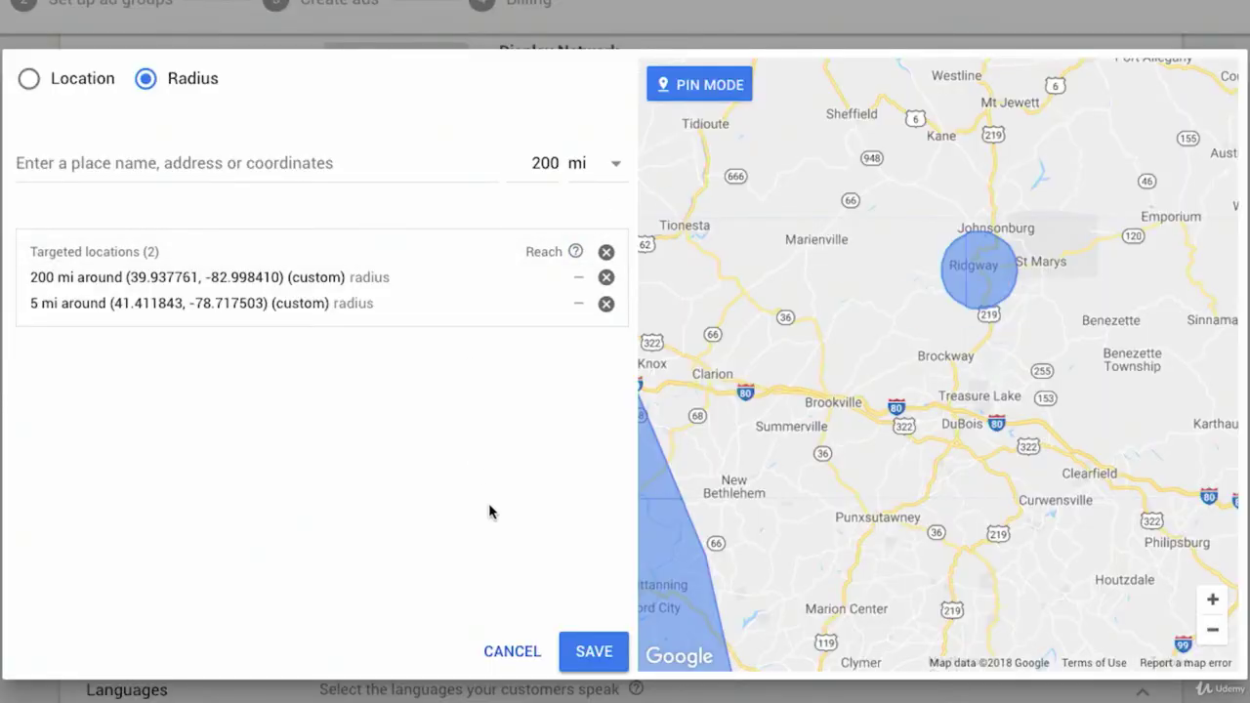
left_click(26, 82)
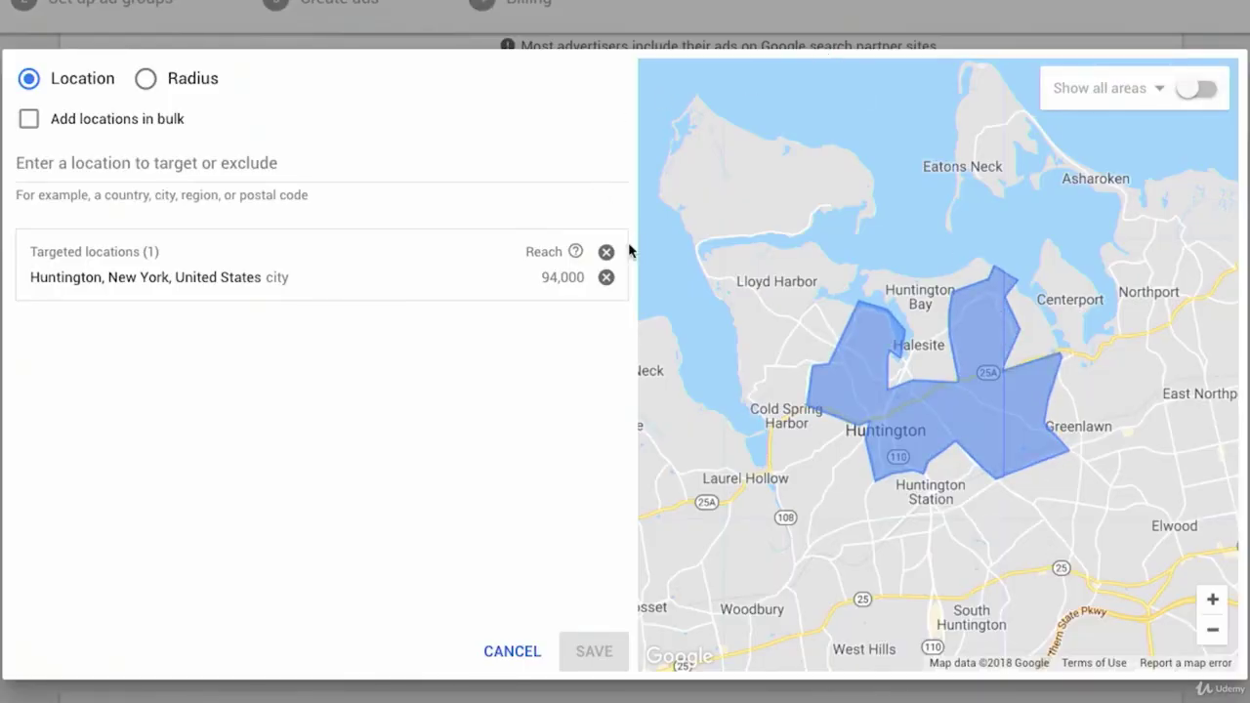
- Remove Huntington and target the United States as a country
left_click(605, 277)
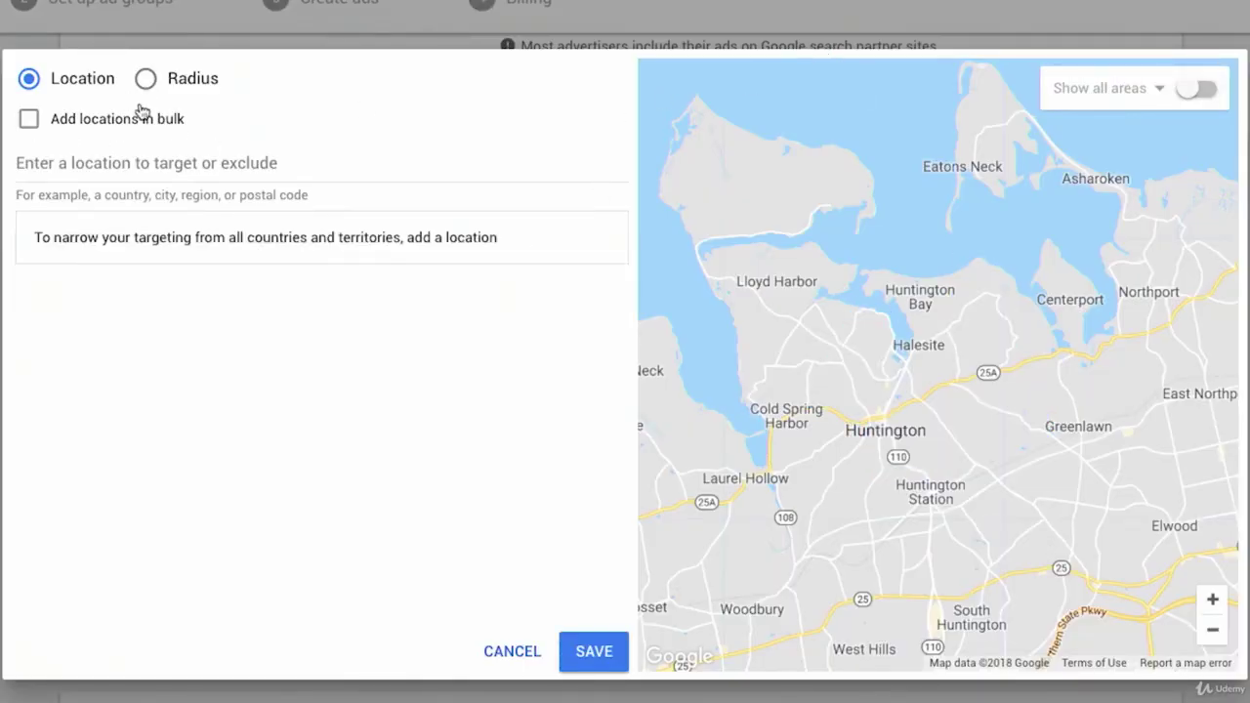
left_click(113, 162)
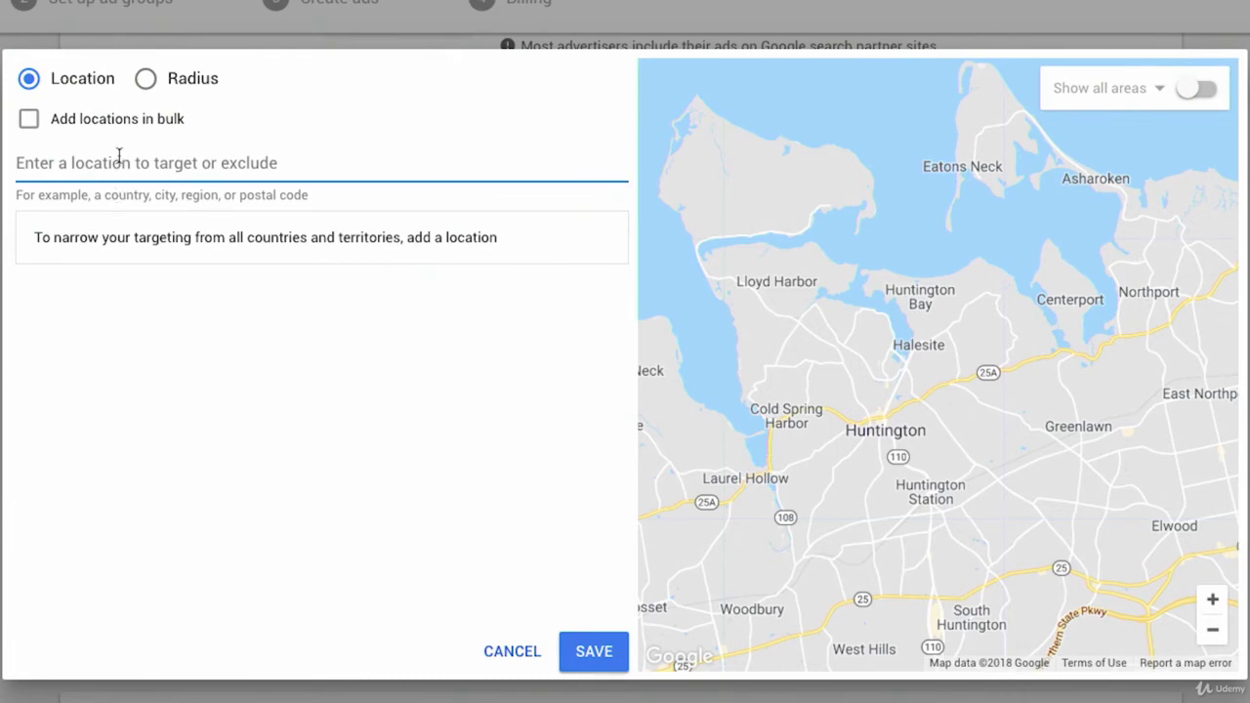
type("unit")
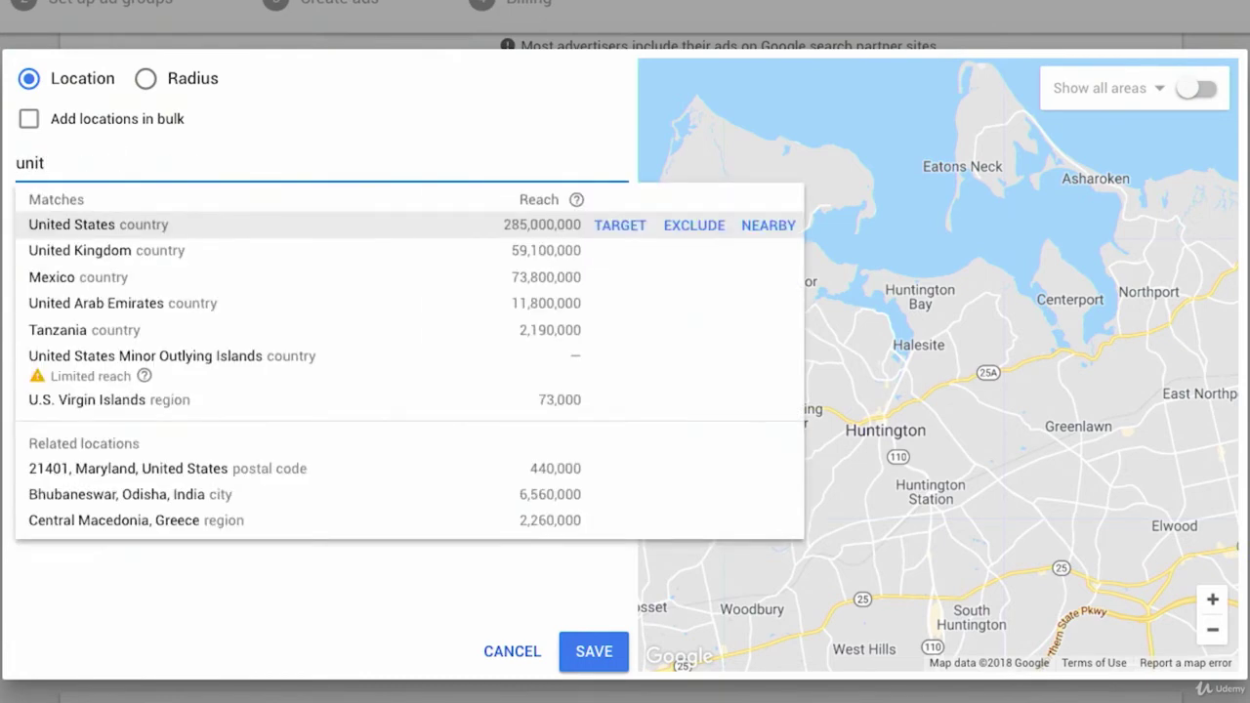
left_click(619, 224)
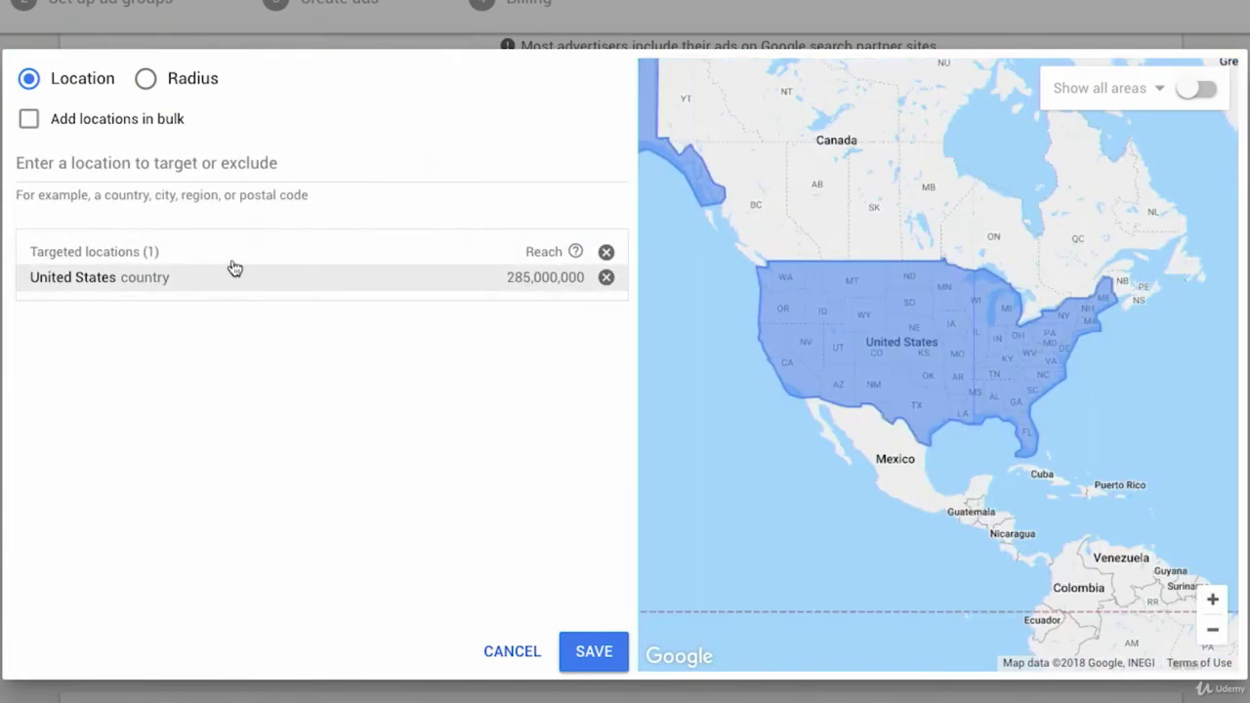
- Exclude New York and California states, then fit the whole United States in the map
left_click(104, 163)
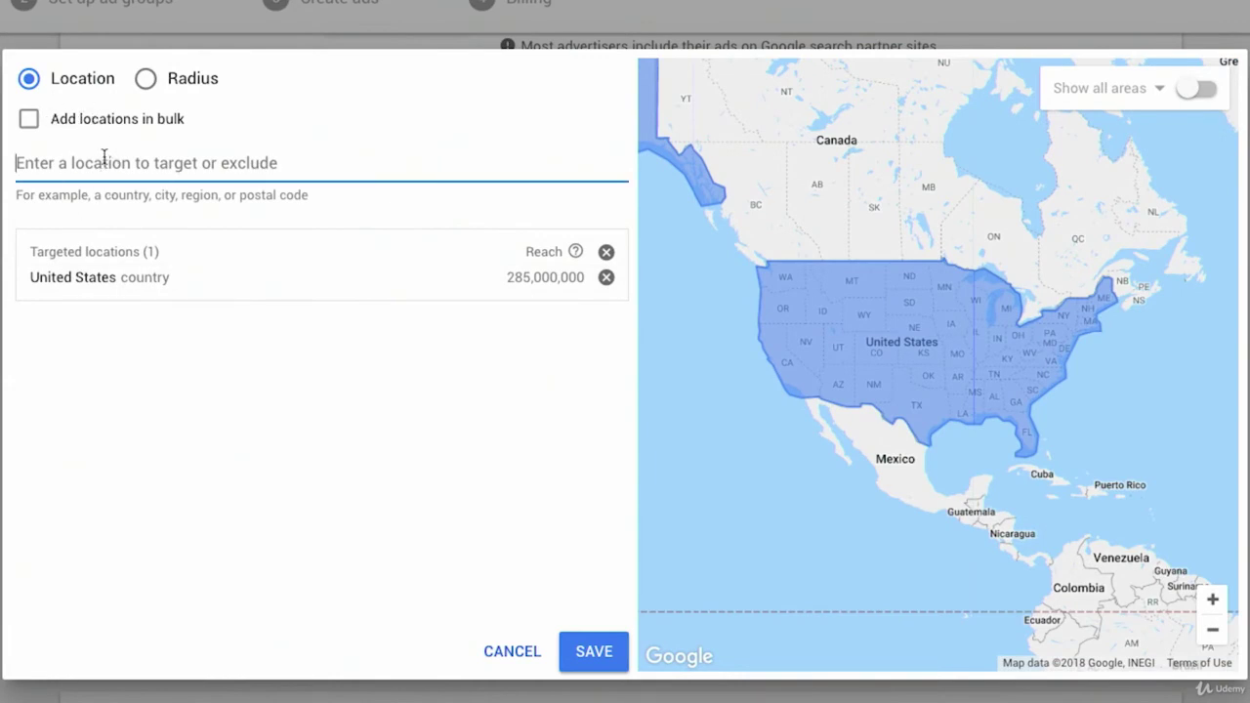
type("new york")
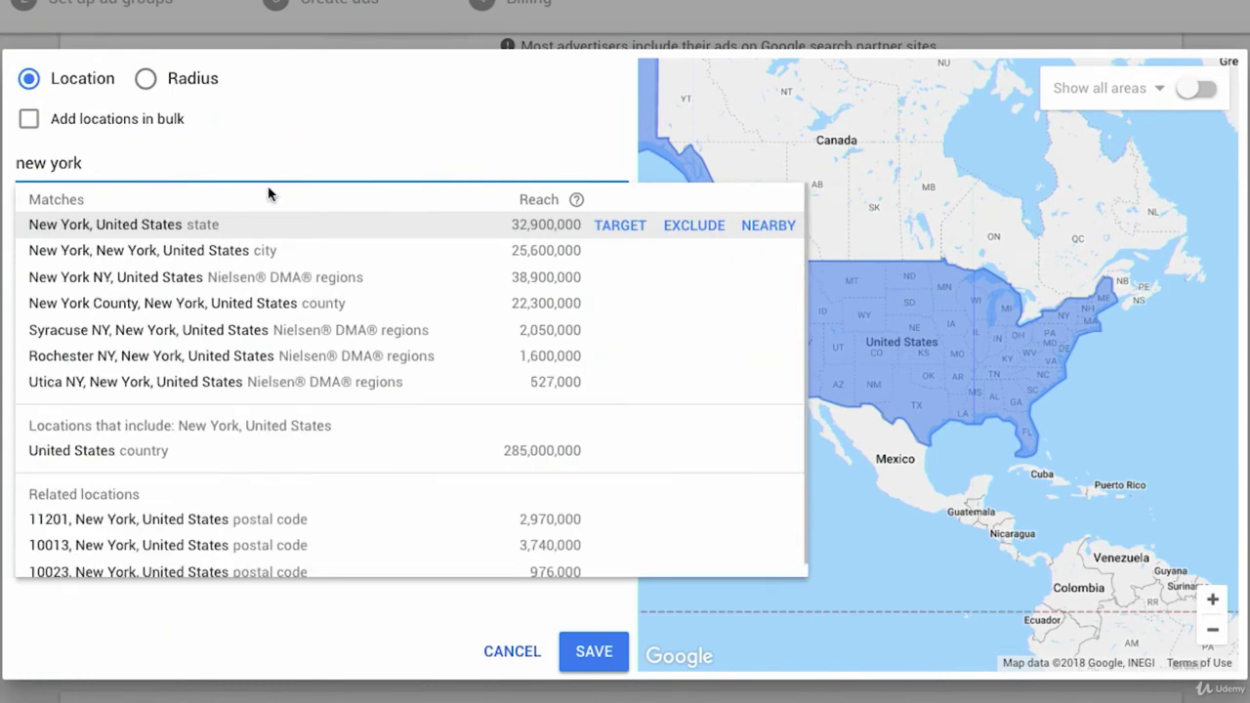
left_click(699, 225)
left_click(95, 164)
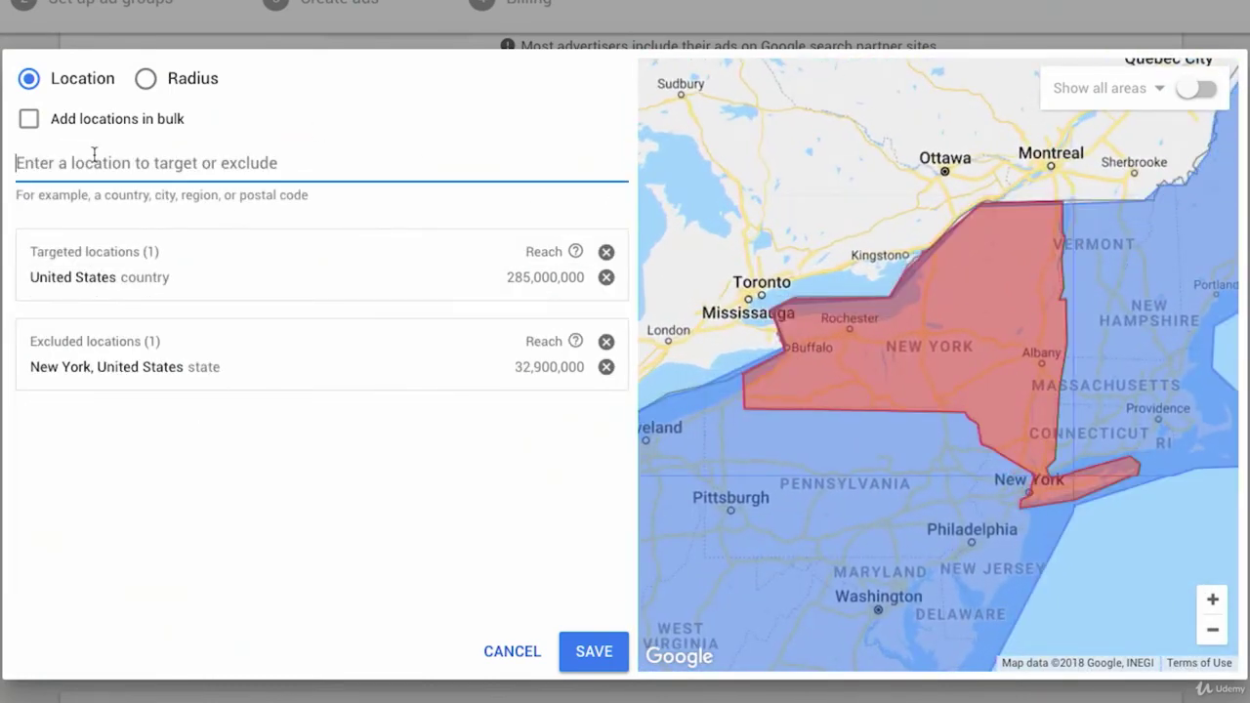
type("california")
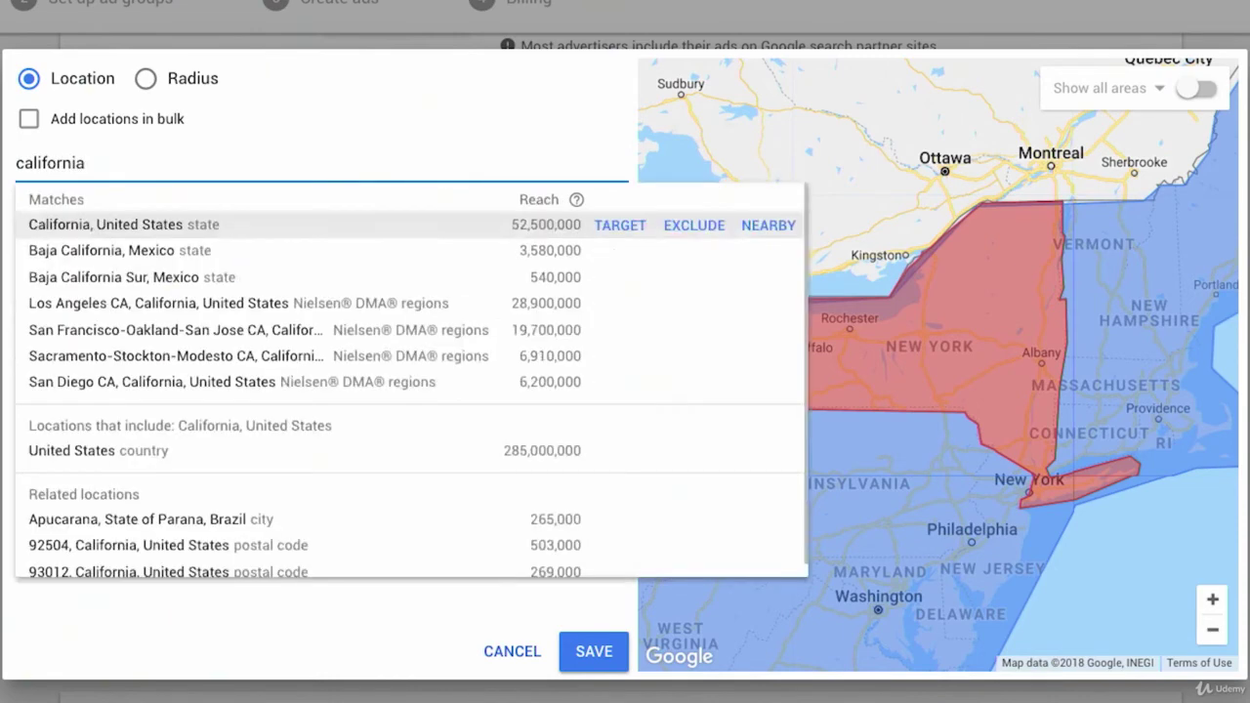
left_click(678, 233)
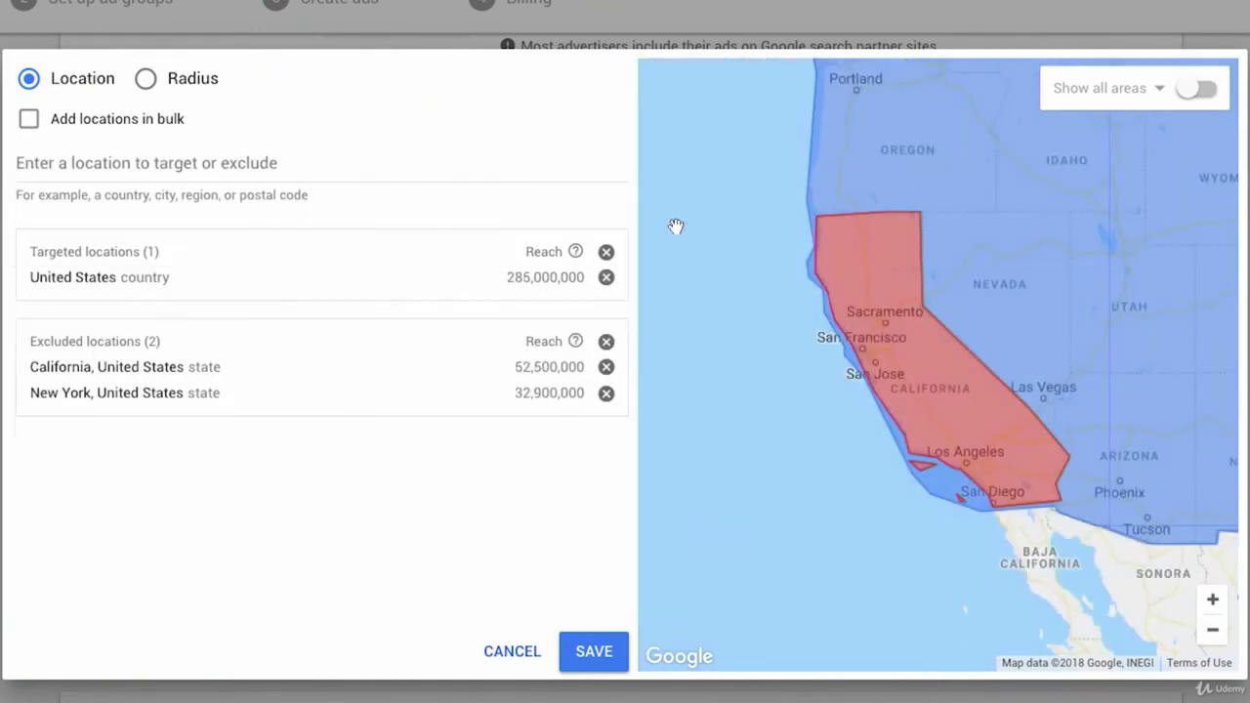
left_click(1208, 637)
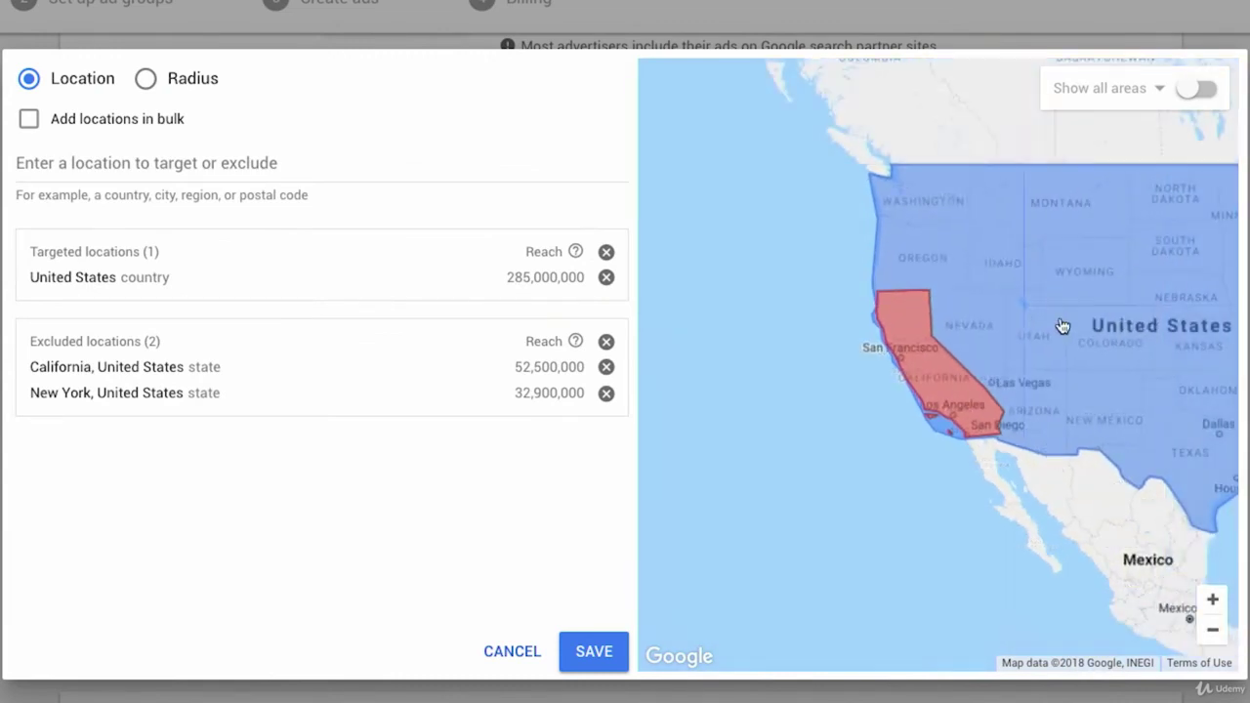
left_click_drag(1062, 327, 913, 330)
left_click(1213, 634)
left_click_drag(1112, 476, 1027, 518)
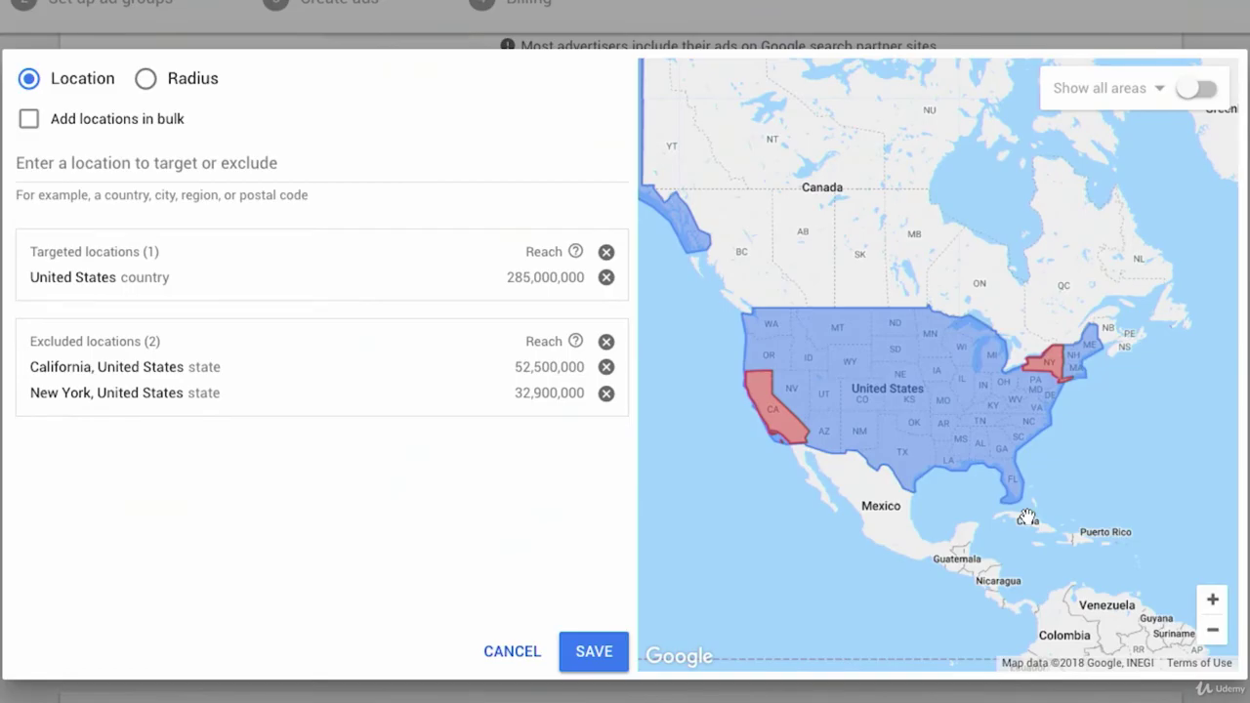